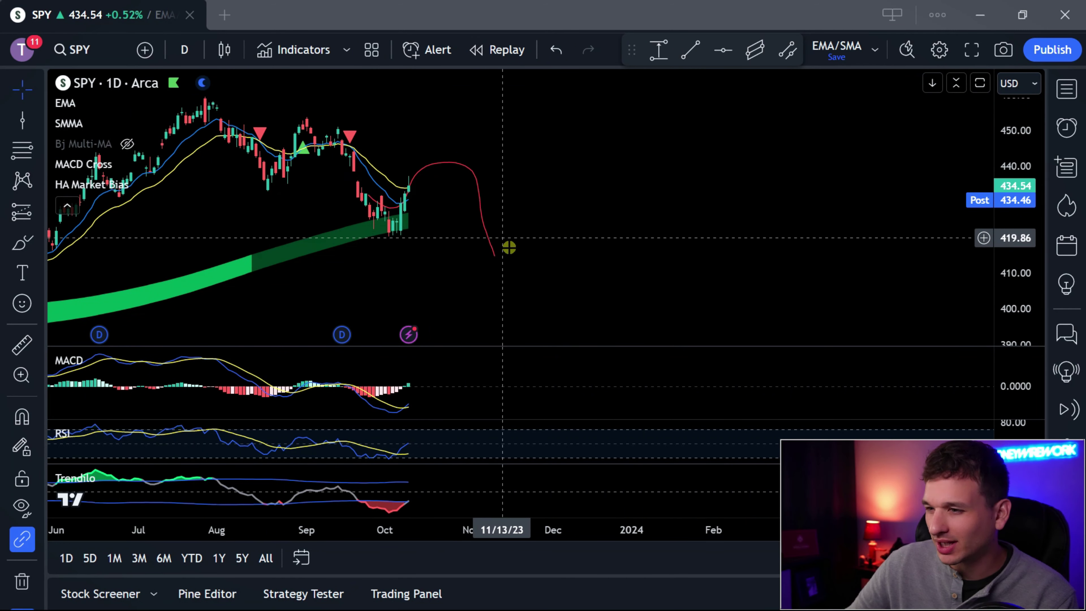
Step: Pan and zoom the SPY chart to review earlier history and the recent pullback
left_click_drag(562, 197, 709, 208)
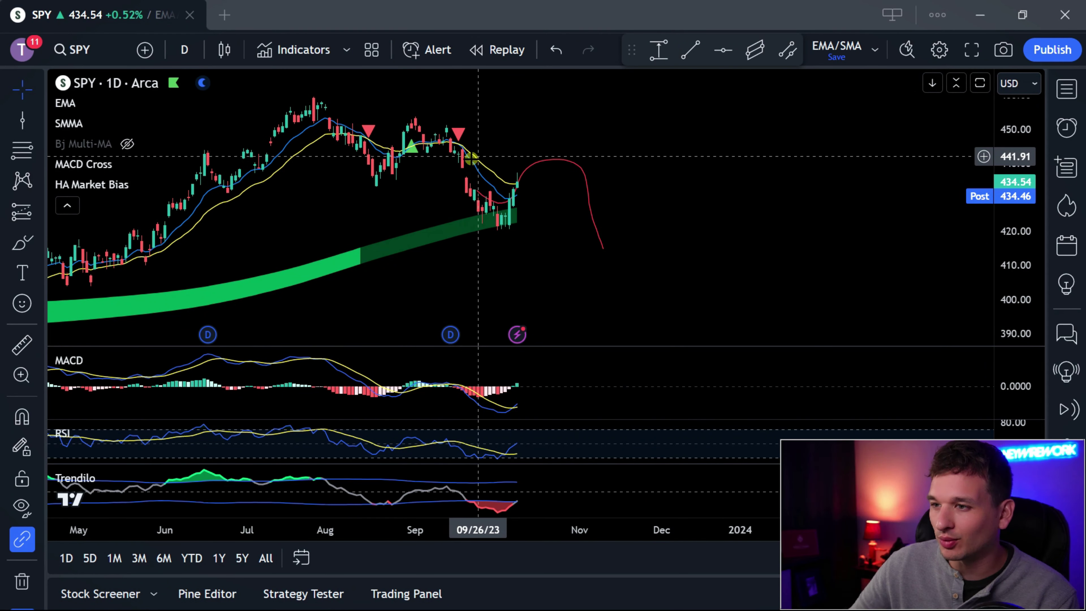
scroll(464, 168, "up", 3)
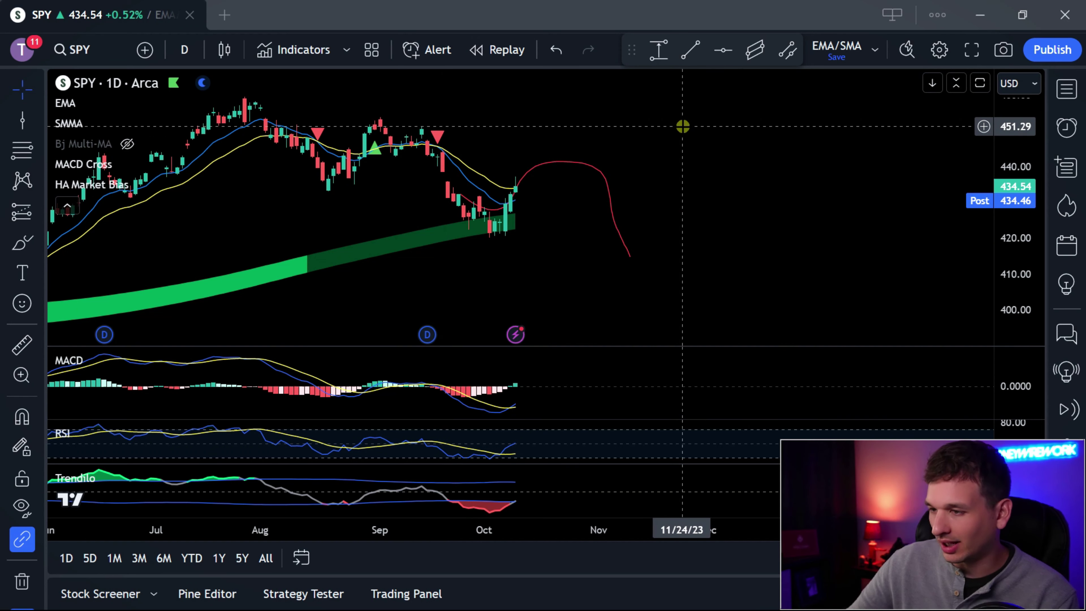
scroll(680, 137, "down", 1)
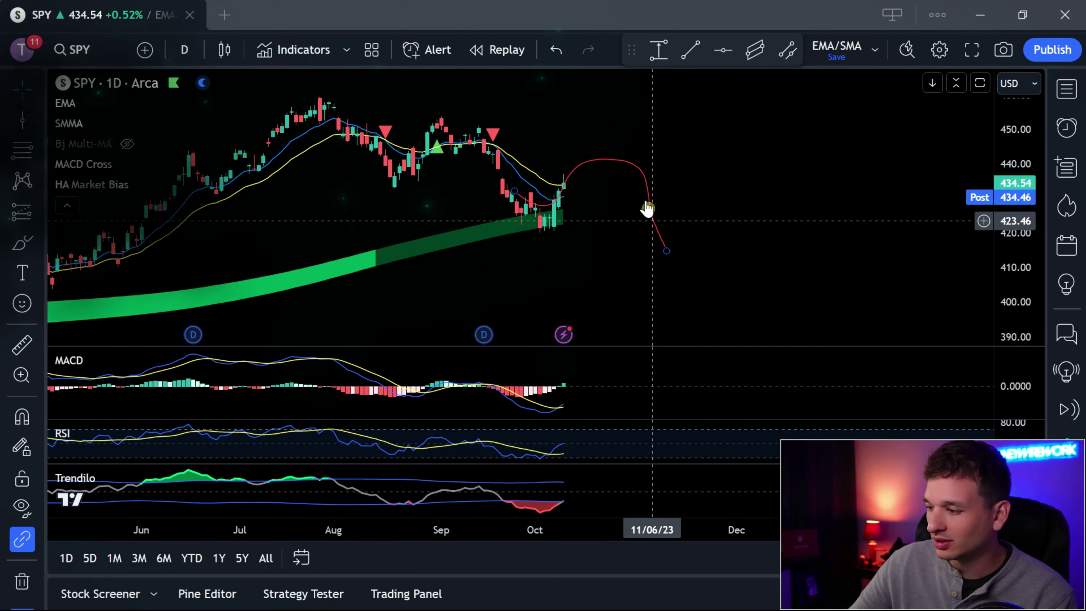
scroll(768, 177, "down", 3)
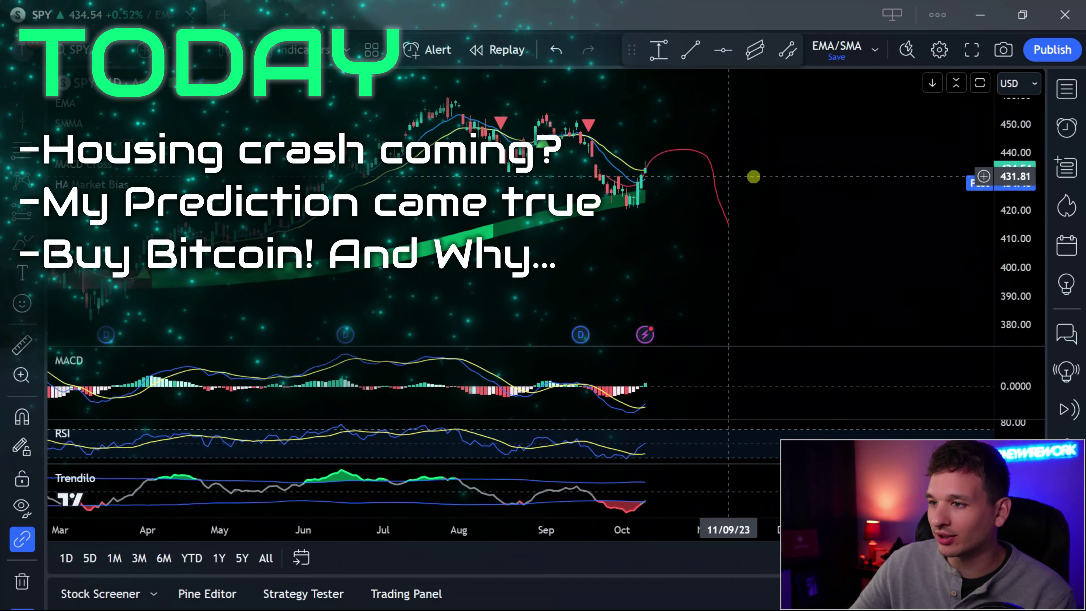
scroll(600, 217, "down", 1)
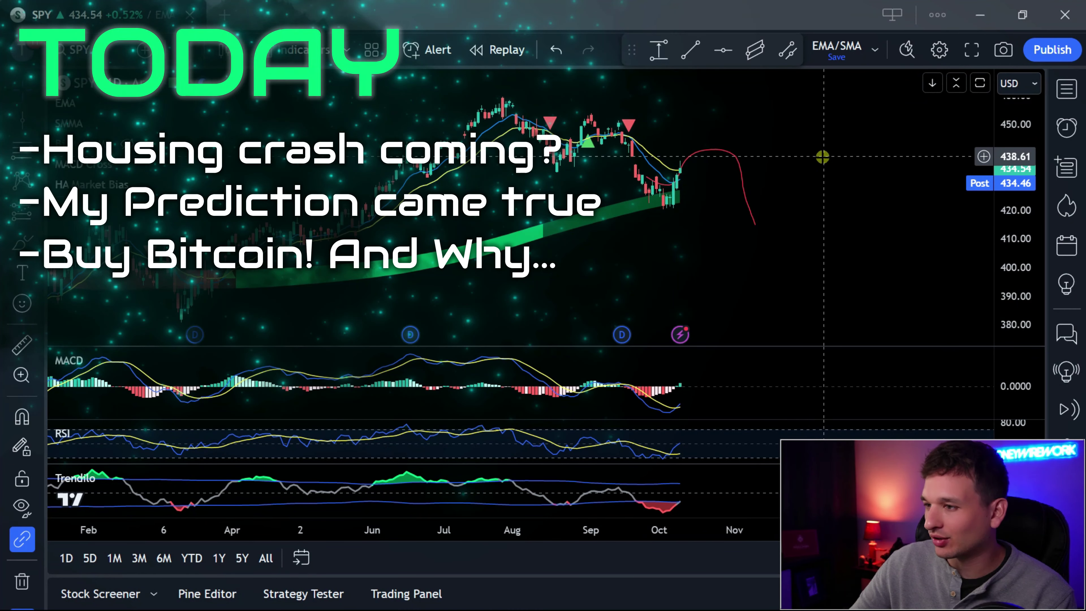
left_click_drag(822, 155, 755, 162)
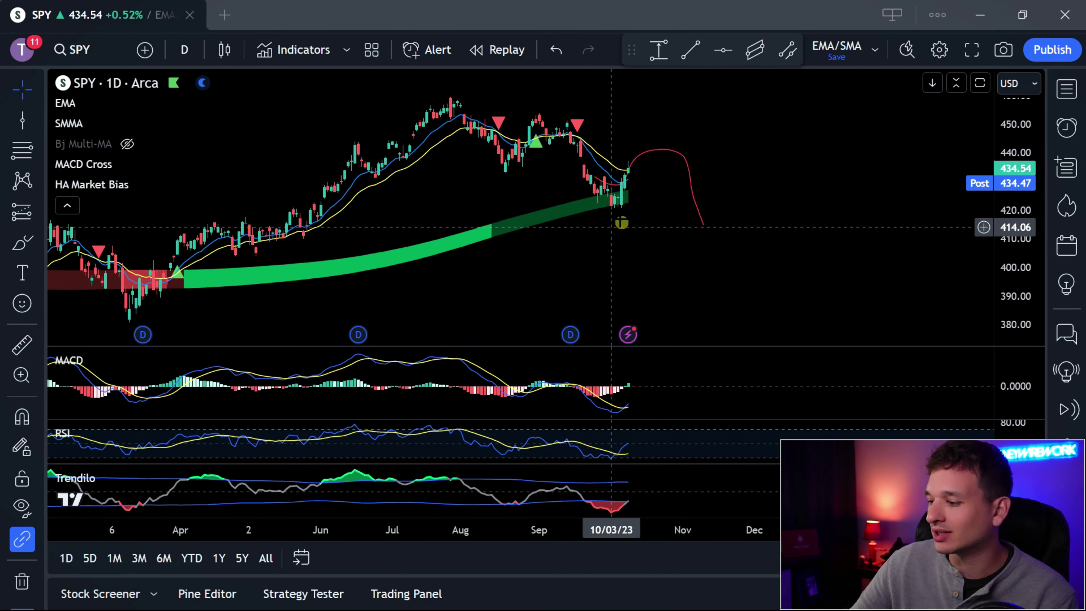
scroll(591, 245, "down", 2)
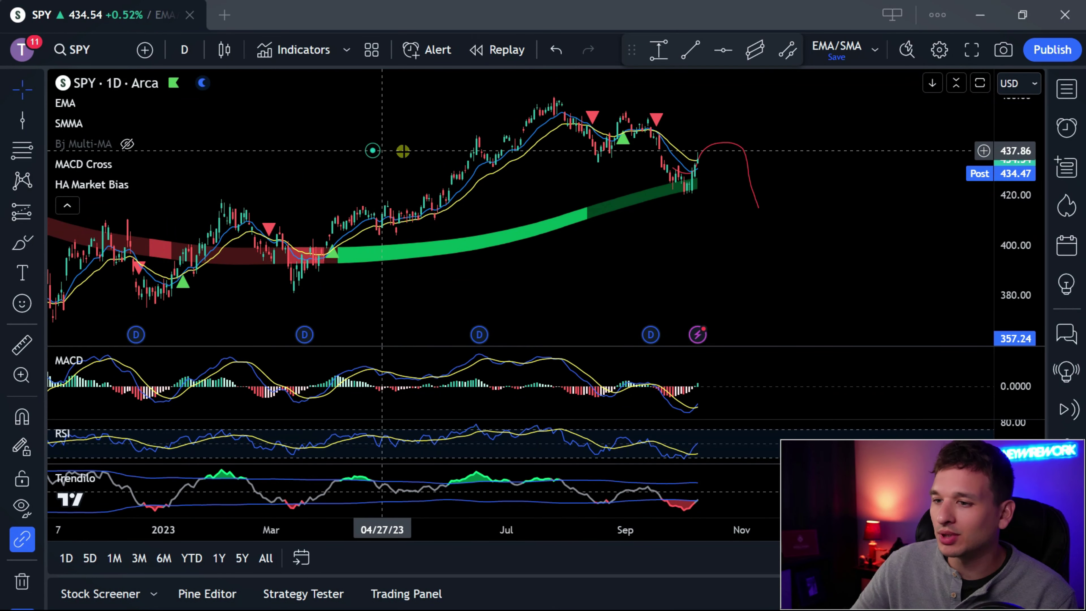
left_click_drag(382, 150, 404, 150)
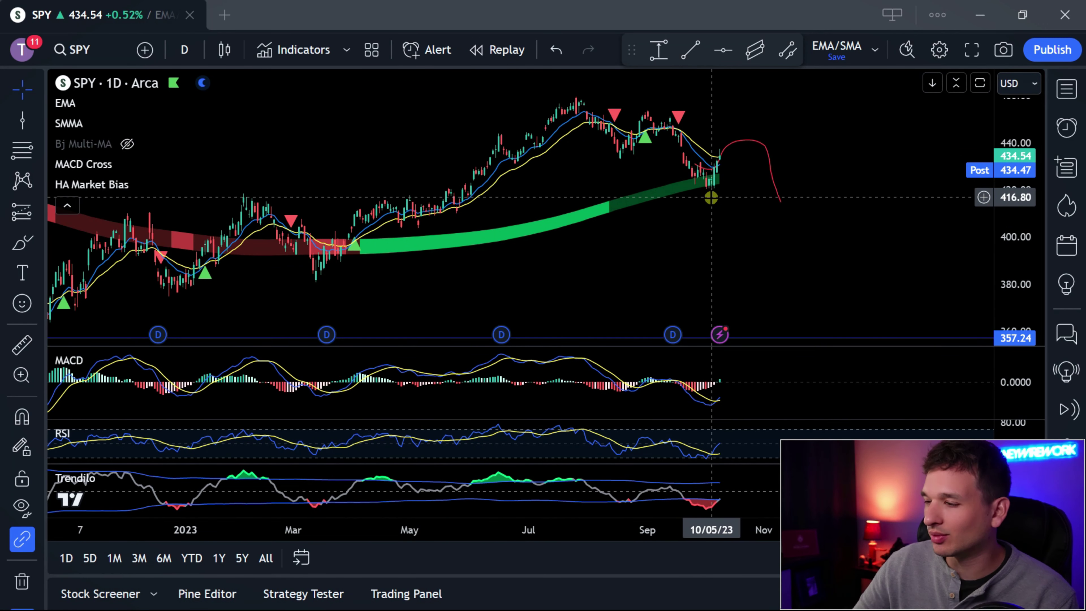
scroll(711, 197, "up", 3)
left_click_drag(545, 195, 581, 195)
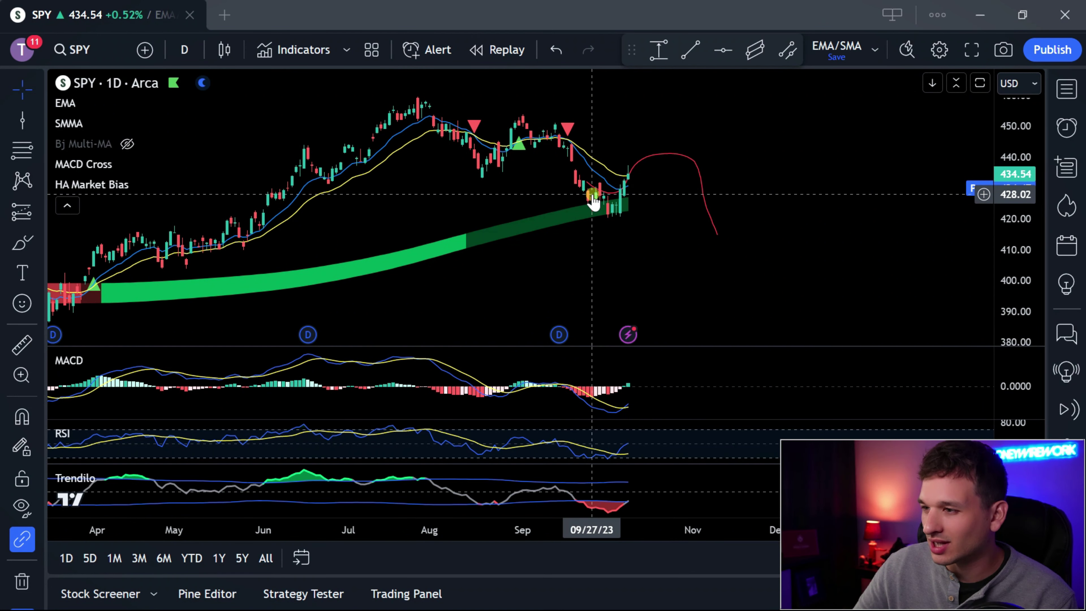
Step: Zoom out the SPY chart and leave empty future months right of the candles
scroll(594, 201, "up", 3)
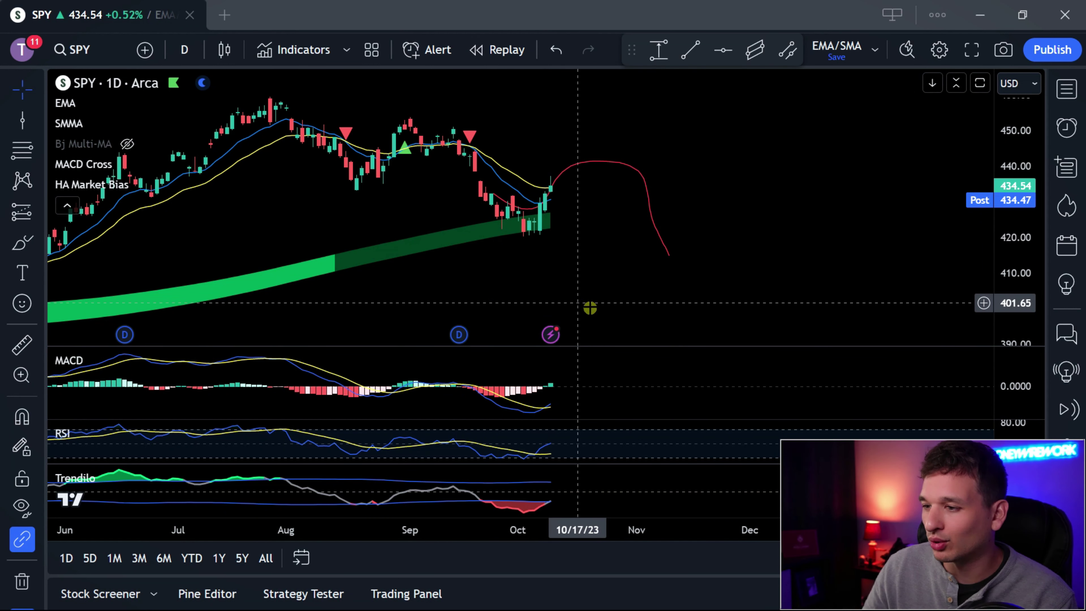
scroll(590, 308, "down", 3)
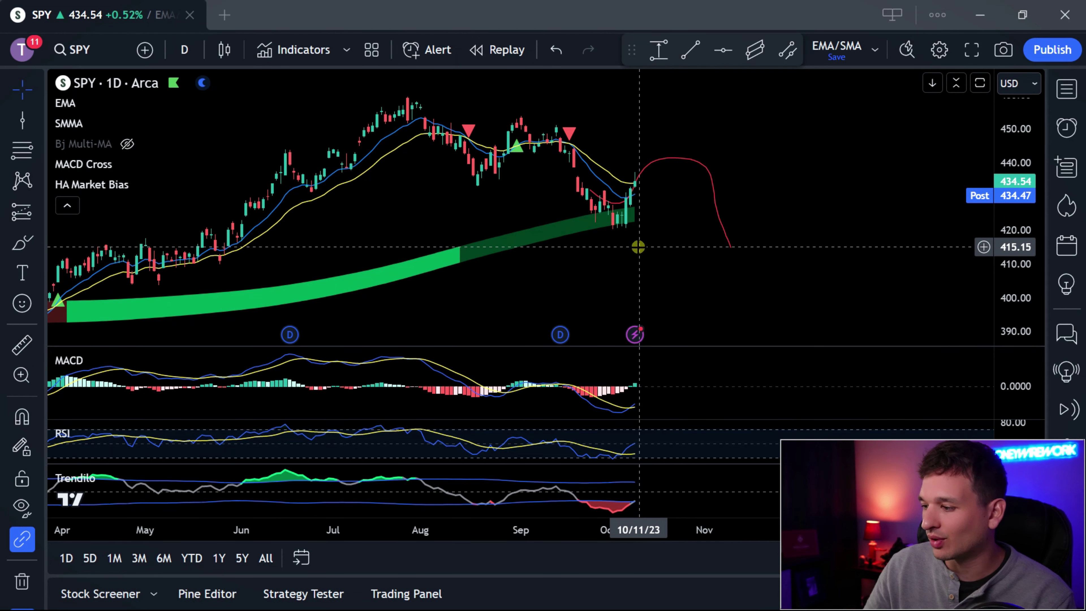
scroll(643, 240, "down", 2)
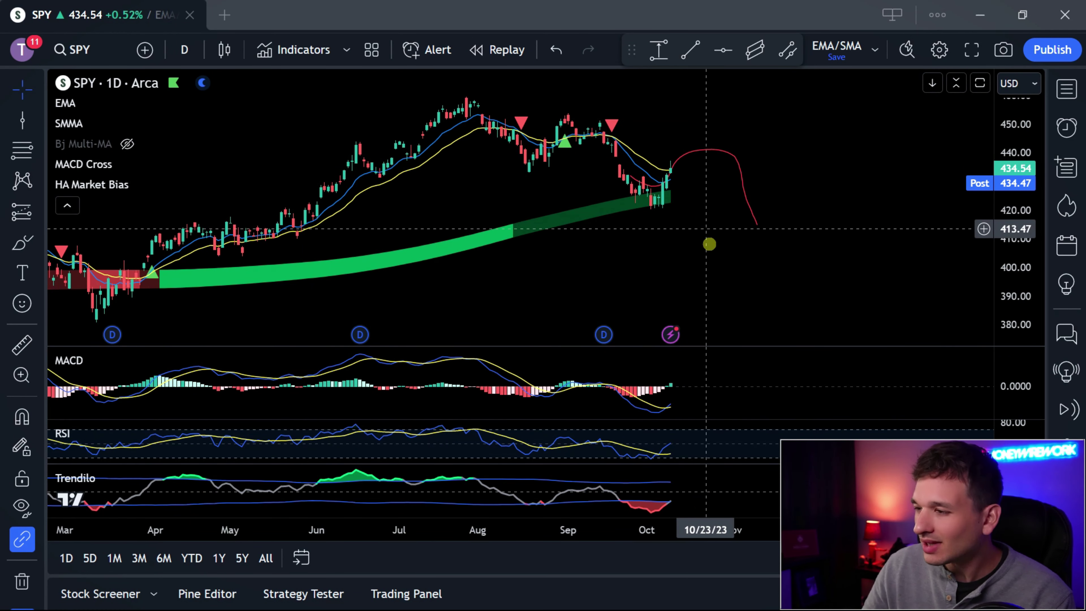
left_click_drag(664, 270, 520, 240)
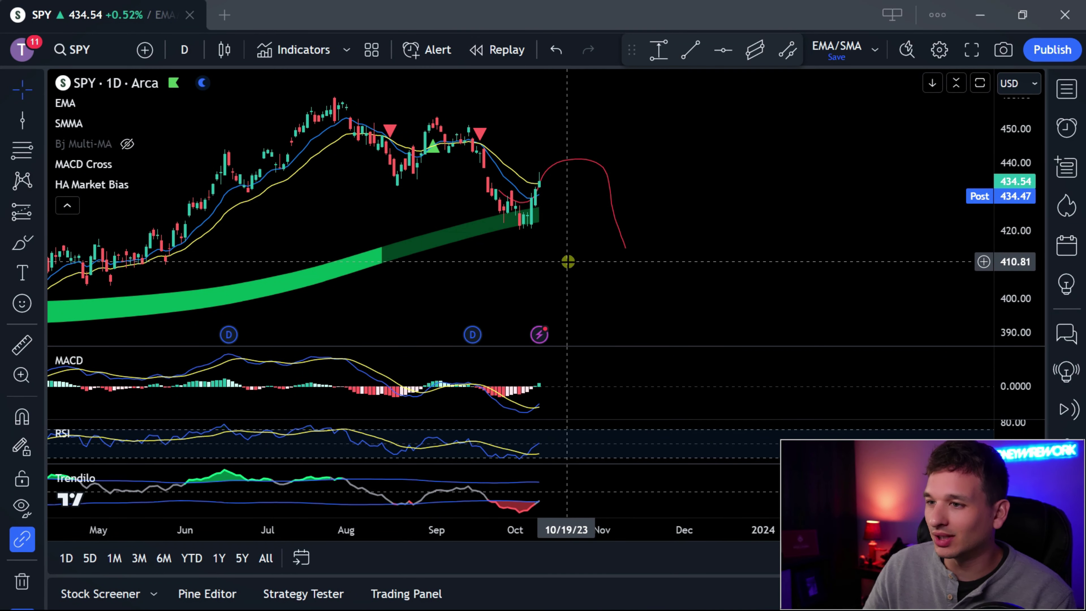
scroll(683, 294, "down", 1)
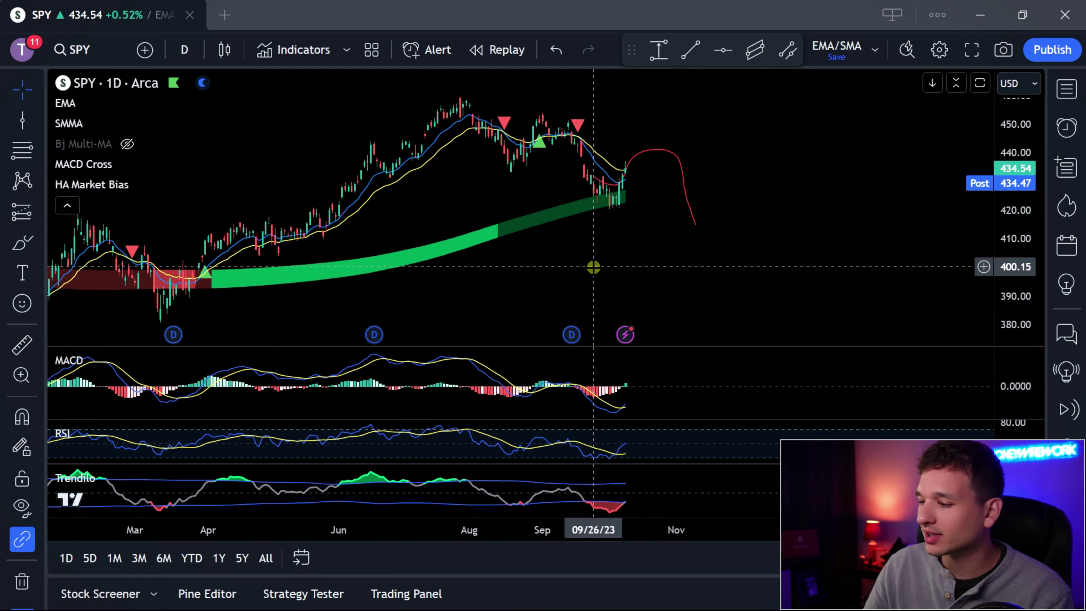
scroll(594, 267, "down", 3)
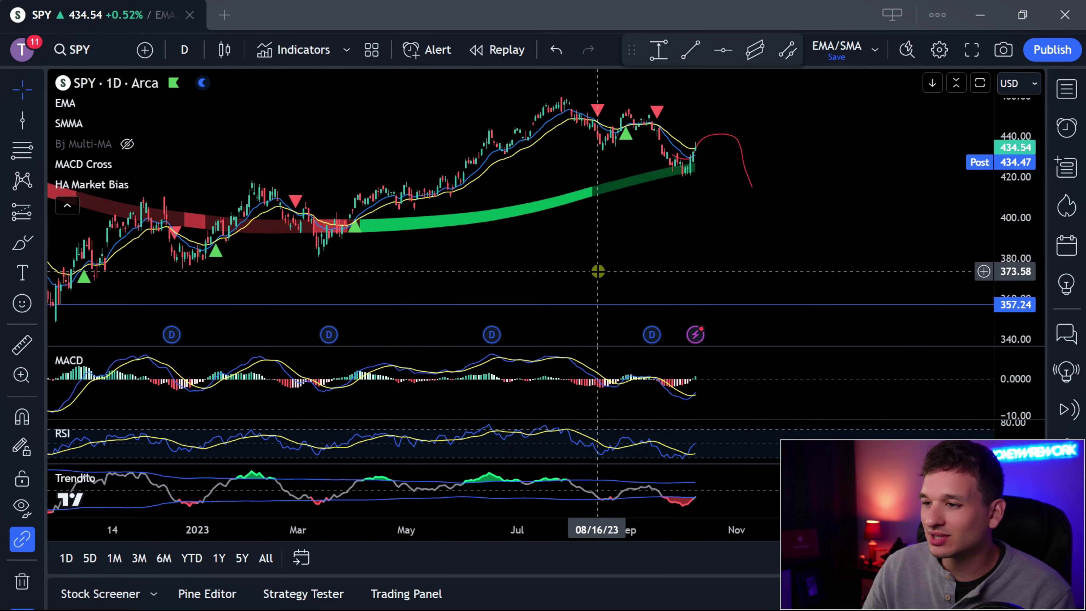
scroll(638, 239, "down", 3)
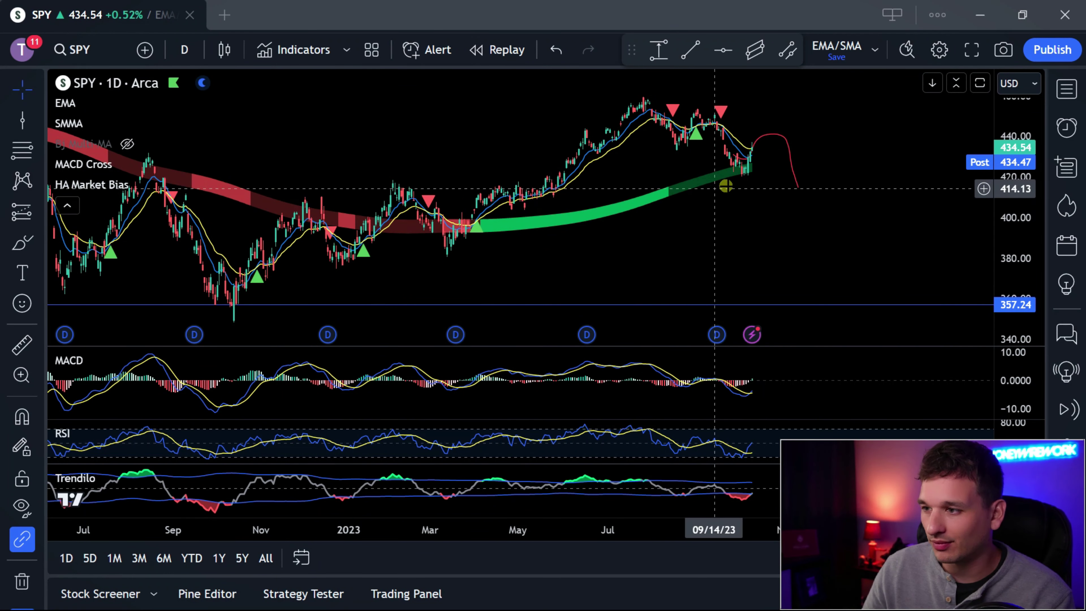
scroll(866, 259, "down", 2)
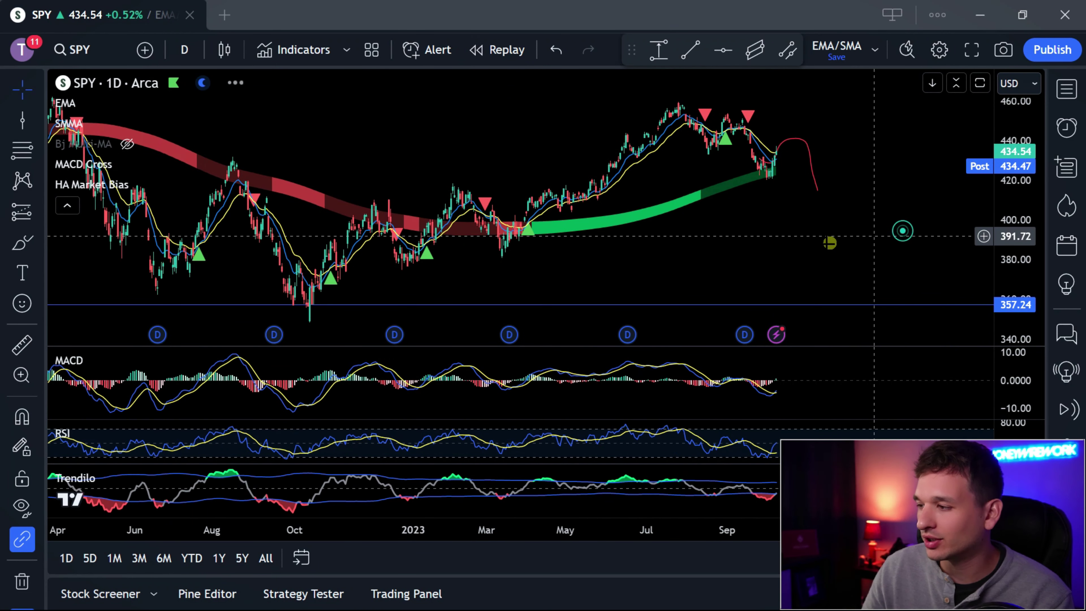
left_click_drag(865, 260, 692, 255)
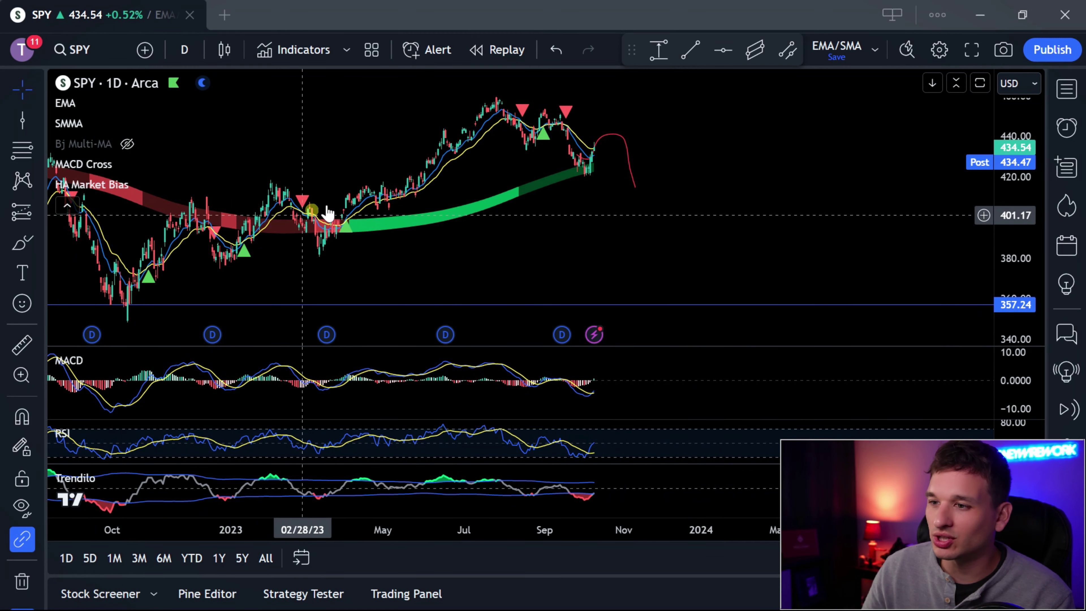
Step: Load the NVDA chart via symbol search and nudge it sideways
type("NVDA")
key("Return")
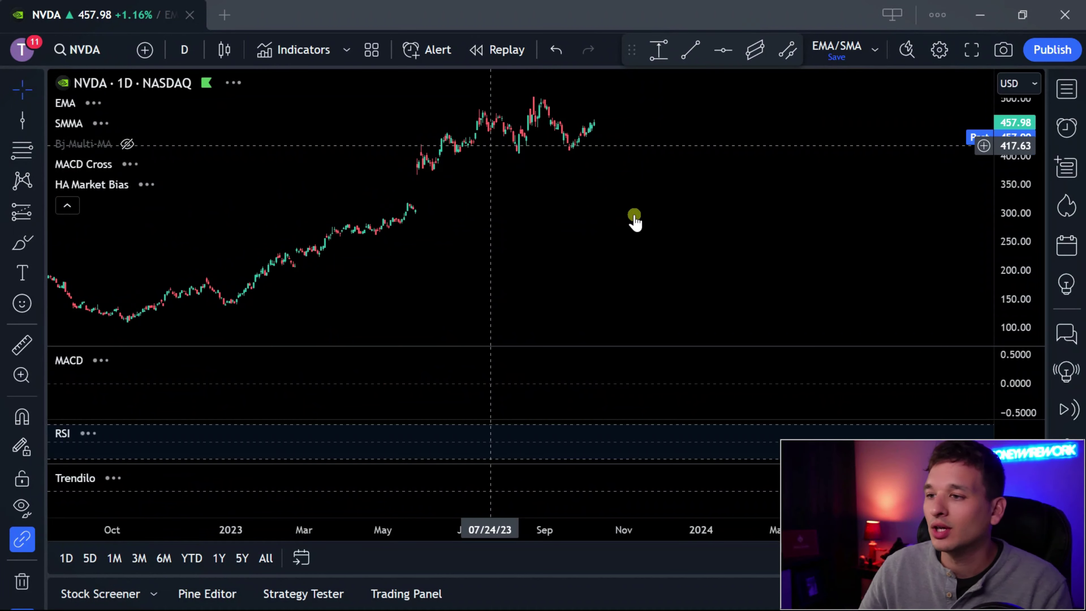
left_click_drag(591, 250, 621, 160)
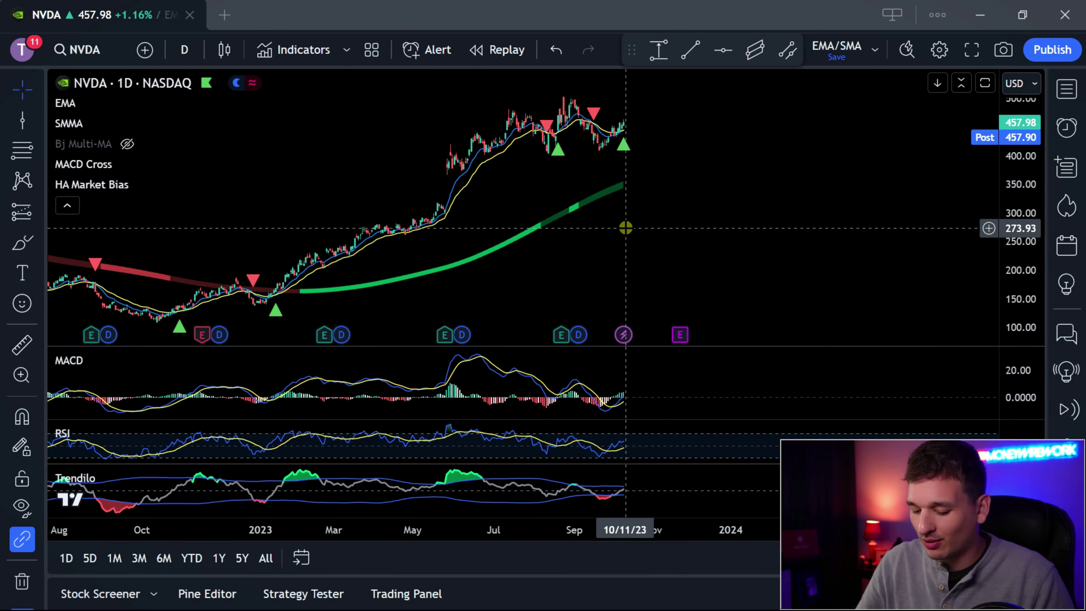
type("SPY")
key("Return")
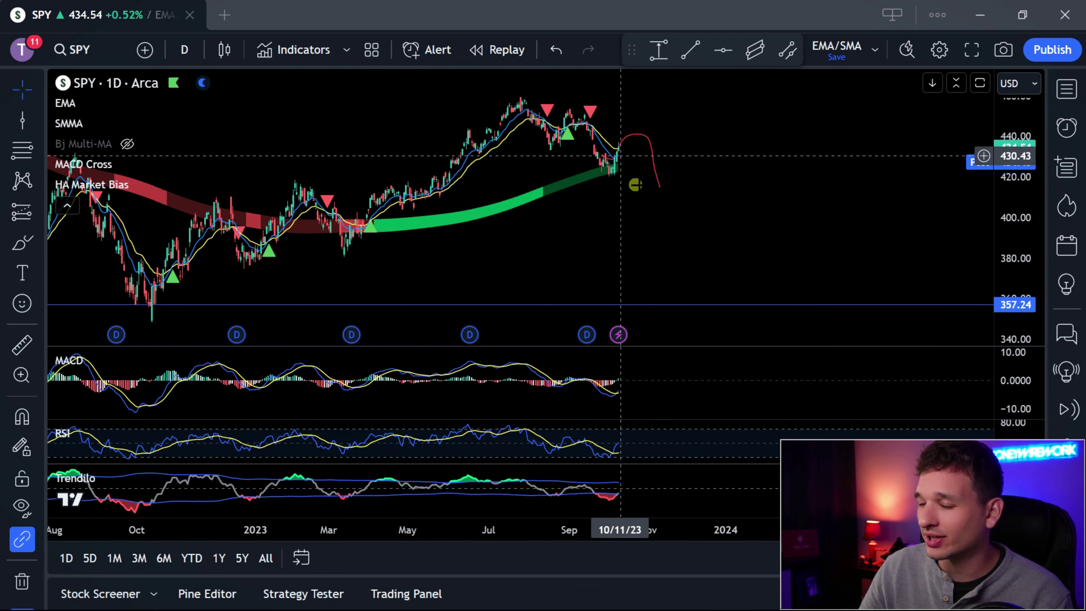
scroll(646, 179, "down", 3)
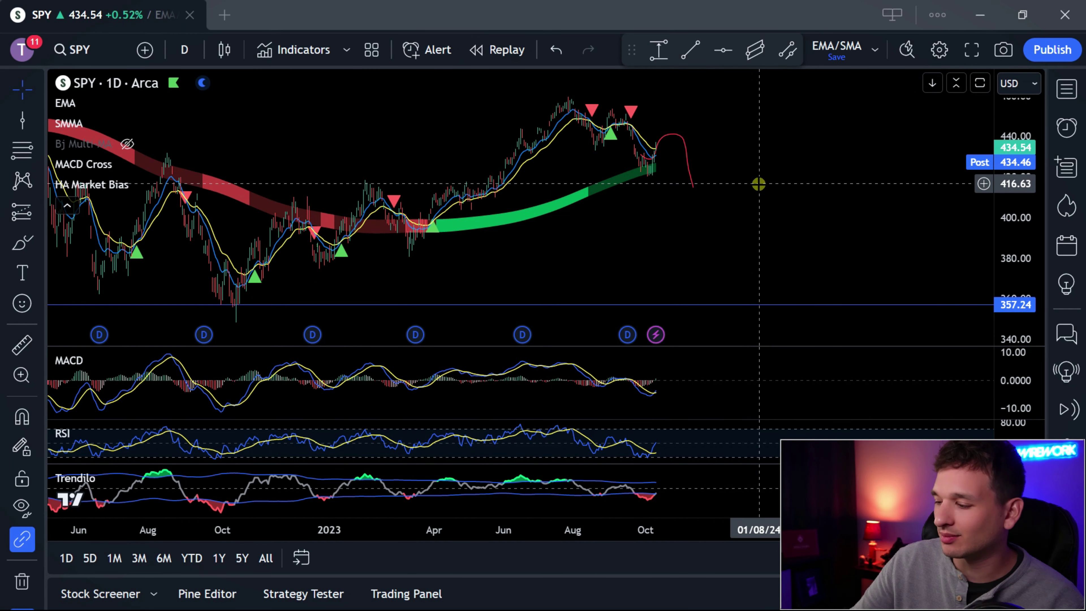
scroll(758, 184, "right", 2)
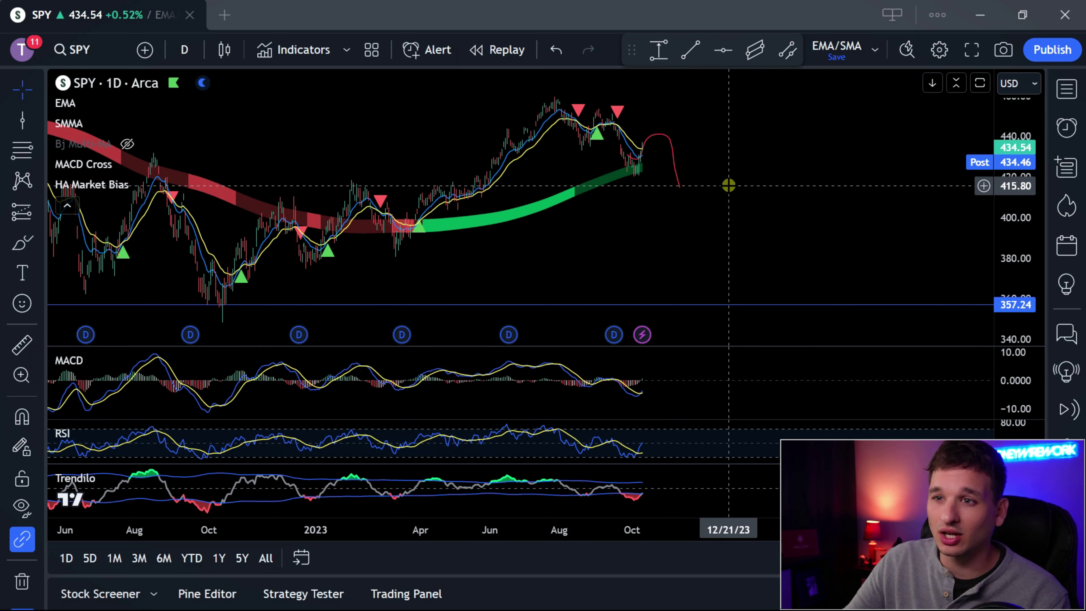
Step: Search 'INFLATION', load the USIRYY monthly chart, and zoom in on it
key("ctrl+k")
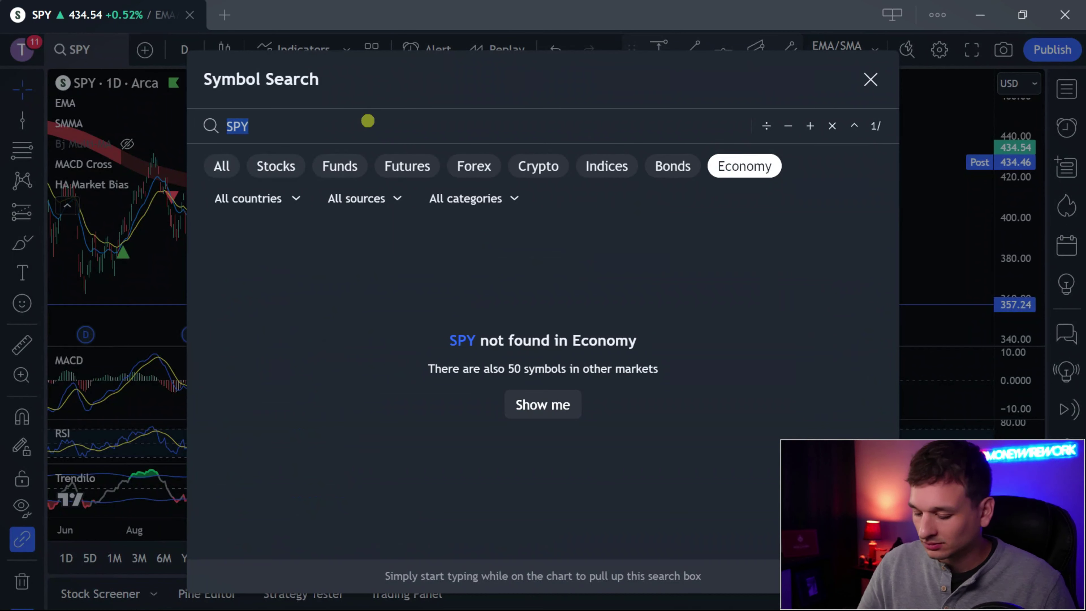
type("INFLATION")
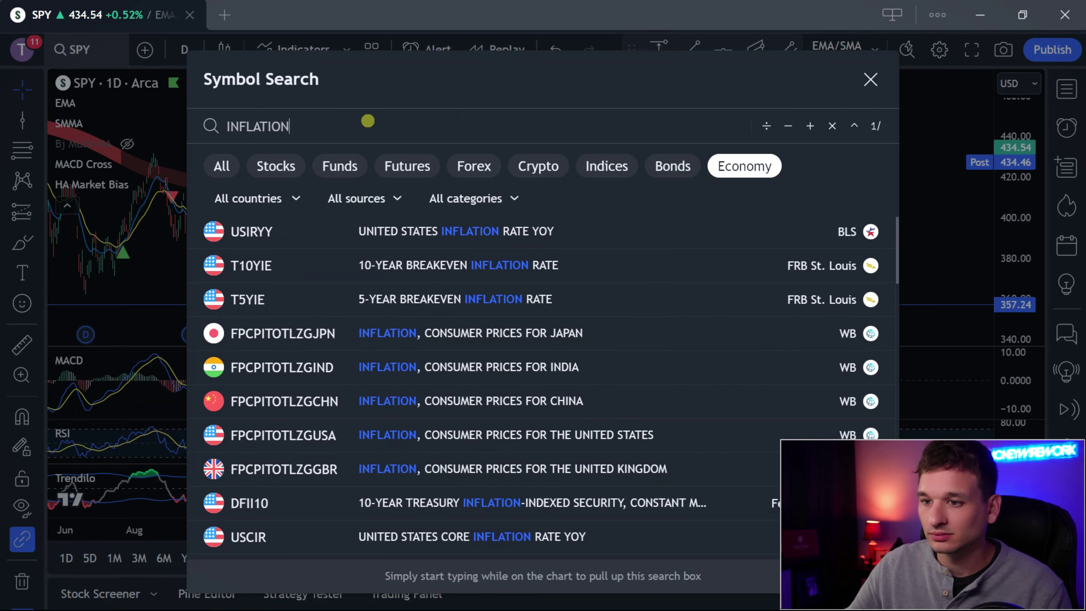
key("Return")
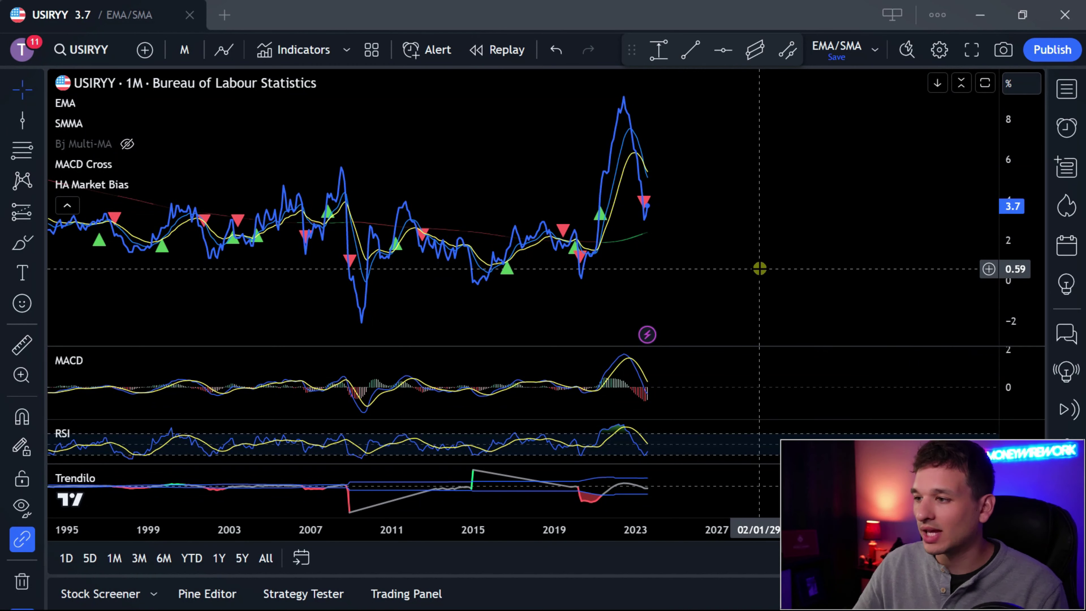
scroll(759, 269, "up", 5)
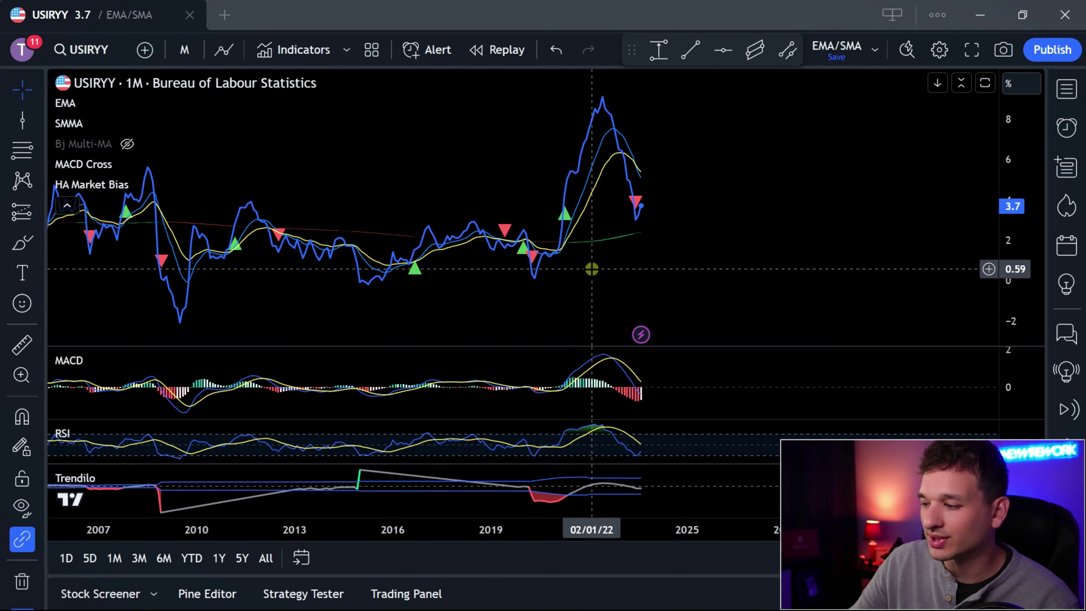
left_click_drag(692, 264, 601, 266)
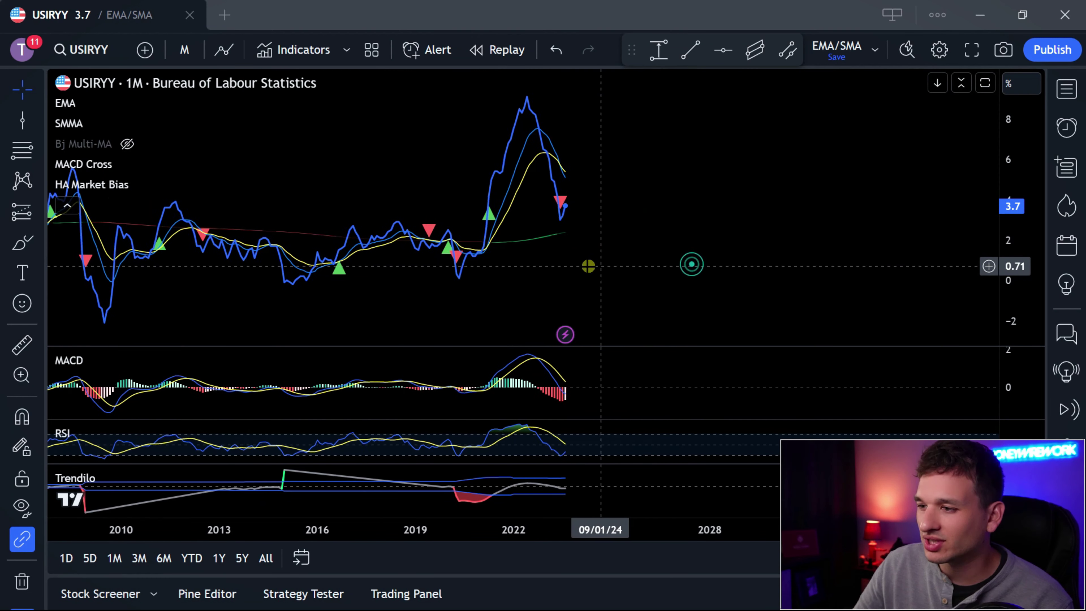
scroll(623, 267, "left", 3)
scroll(636, 272, "down", 2)
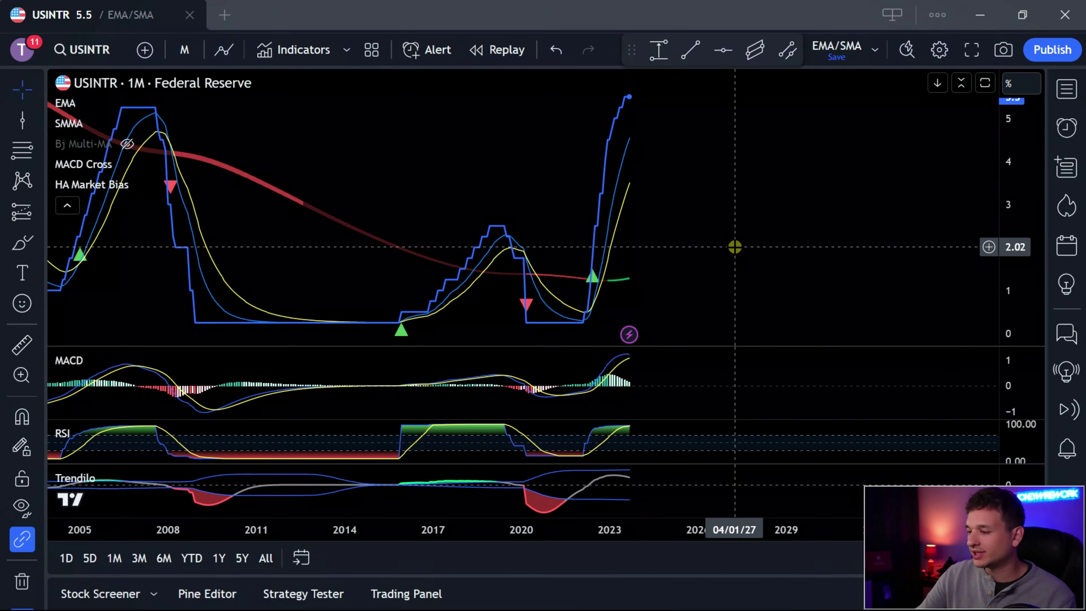
Step: Zoom out the USINTR chart and pan until rate history back to 1972 shows
scroll(735, 247, "down", 2)
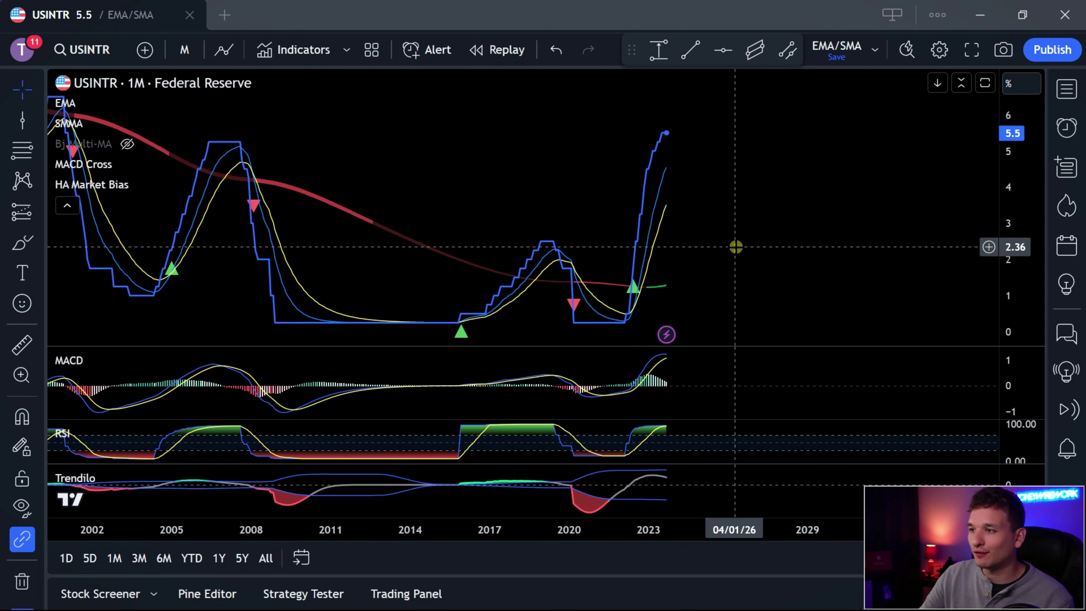
scroll(737, 244, "down", 2)
scroll(742, 245, "down", 2)
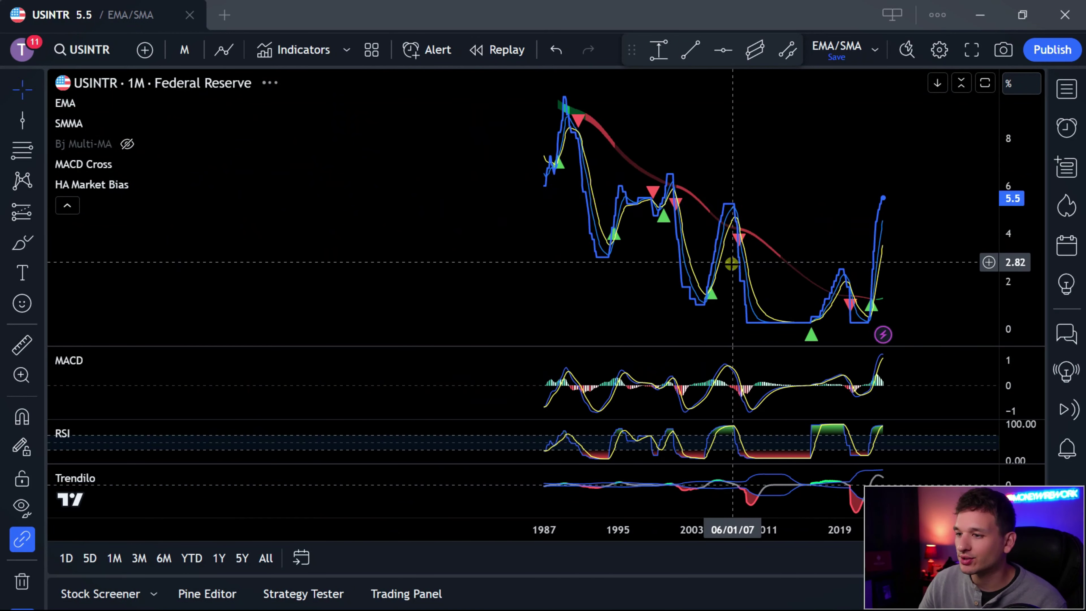
scroll(732, 266, "down", 5)
left_click_drag(823, 211, 601, 204)
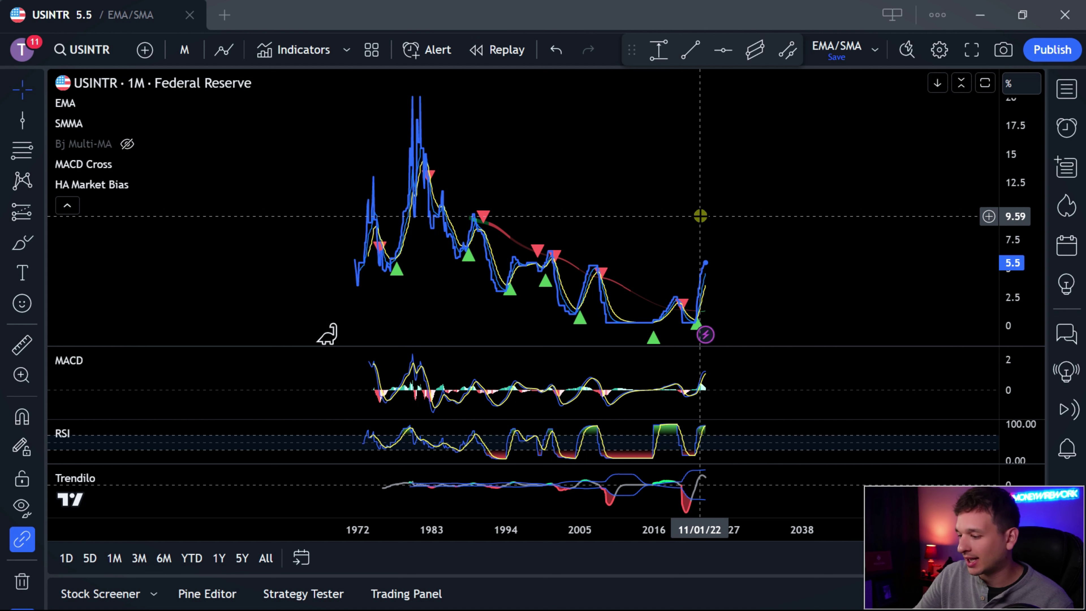
Step: Zoom in and shift the 1972–2023 rate history wider across the chart
scroll(700, 216, "up", 3)
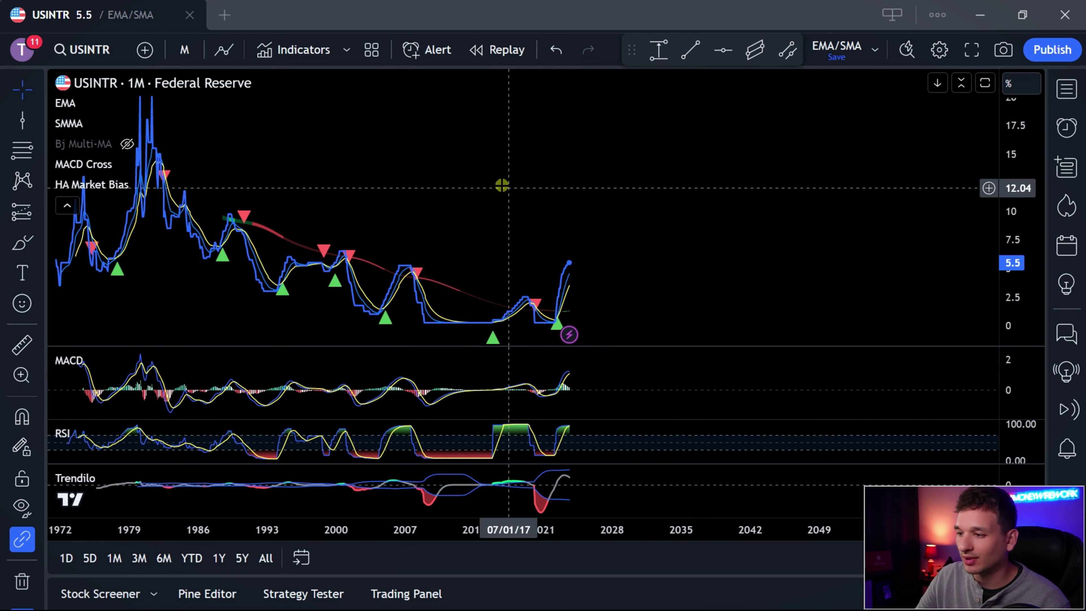
left_click_drag(502, 184, 572, 185)
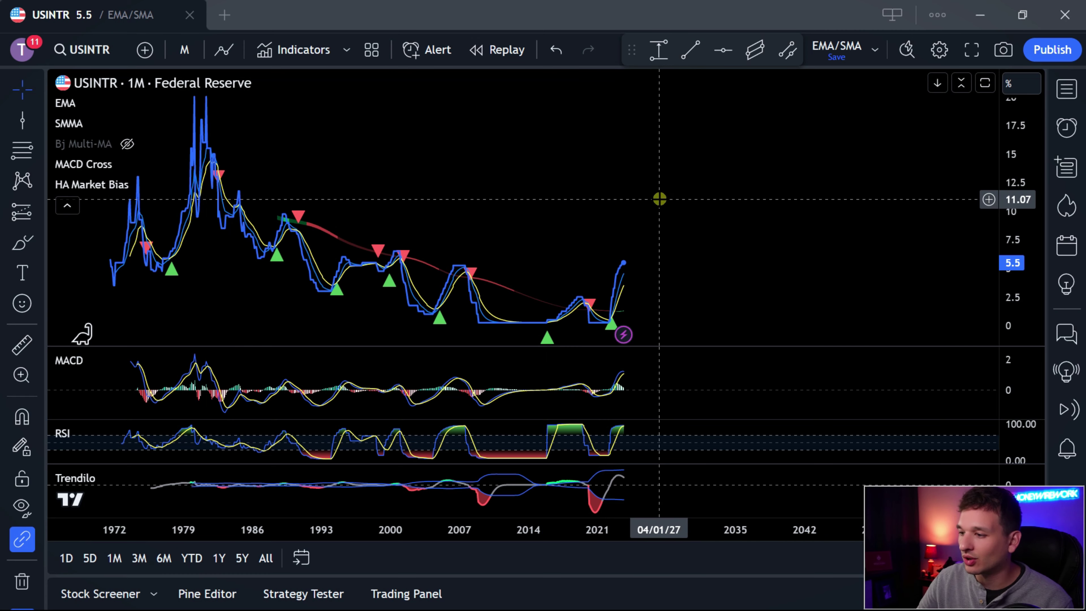
left_click_drag(659, 198, 683, 197)
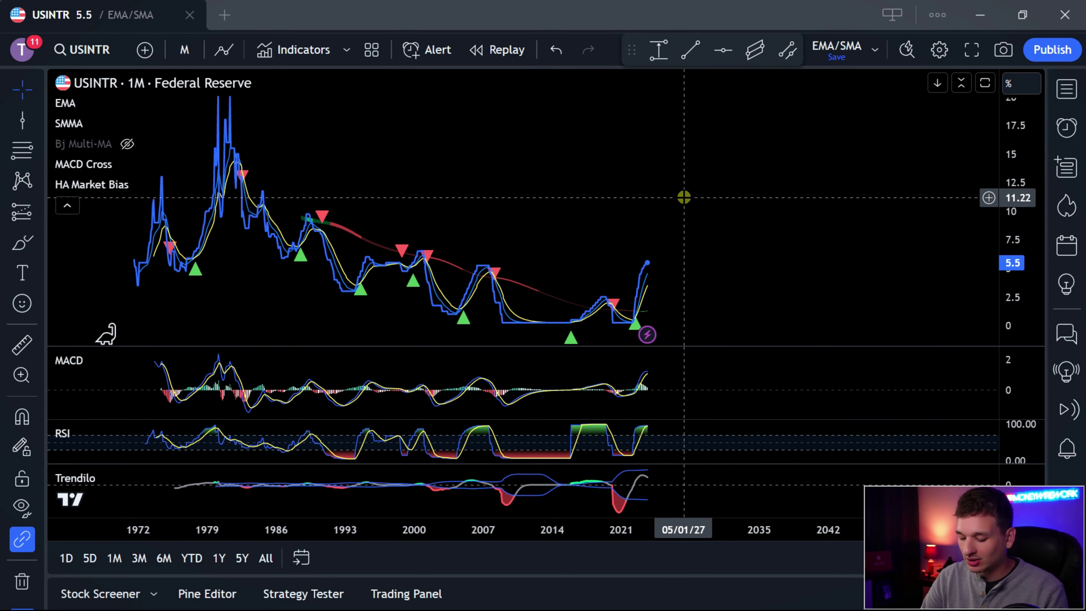
Step: Start a BTCU search, switch Symbol Search to the All tab, and clear the partial entry
type("BTCU")
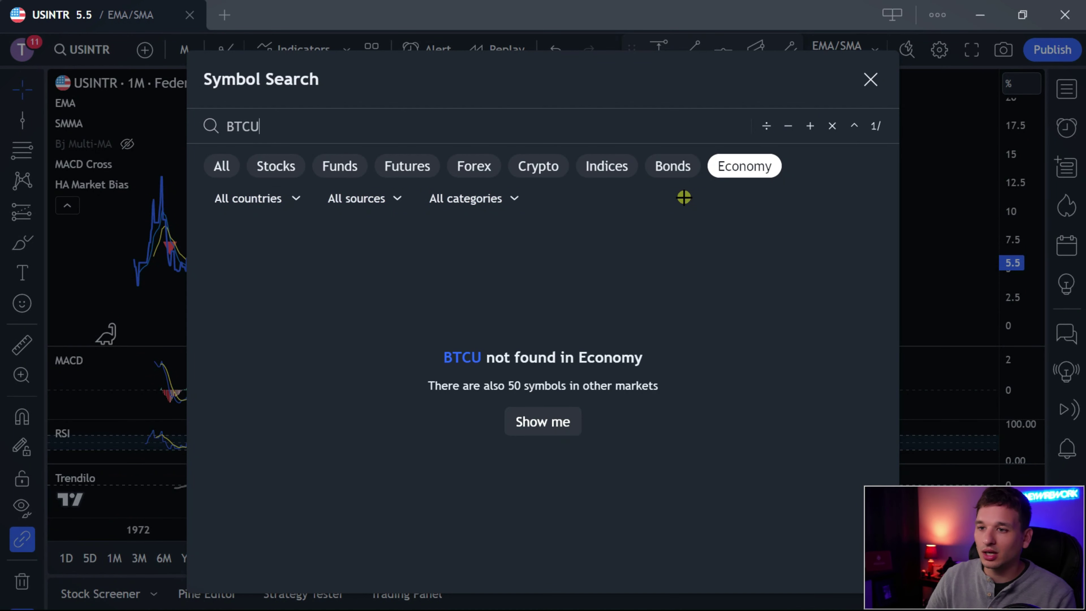
left_click(219, 165)
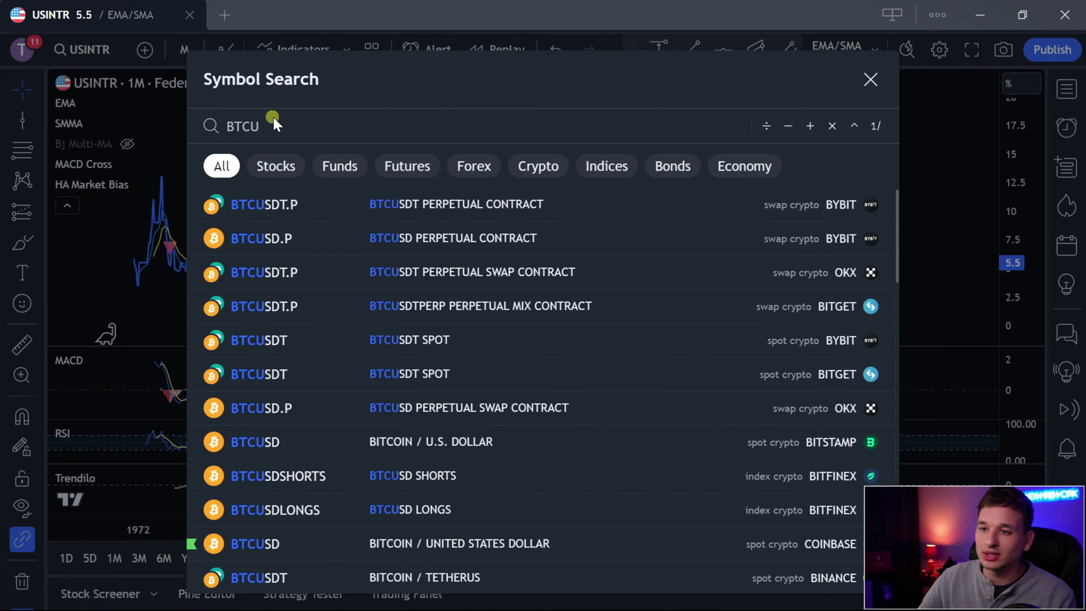
key("BackSpace")
key("BackSpace")
key("BackSpace")
key("BackSpace")
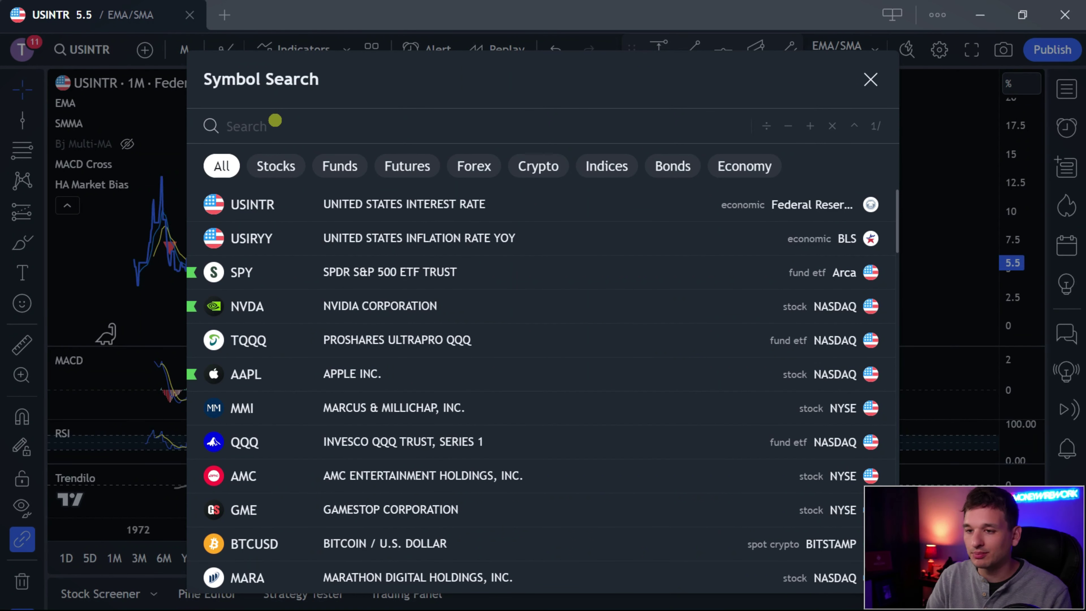
Step: Load BTCUSD and zoom out to reveal earlier Bitcoin price history
type("BTCUSD")
key("Return")
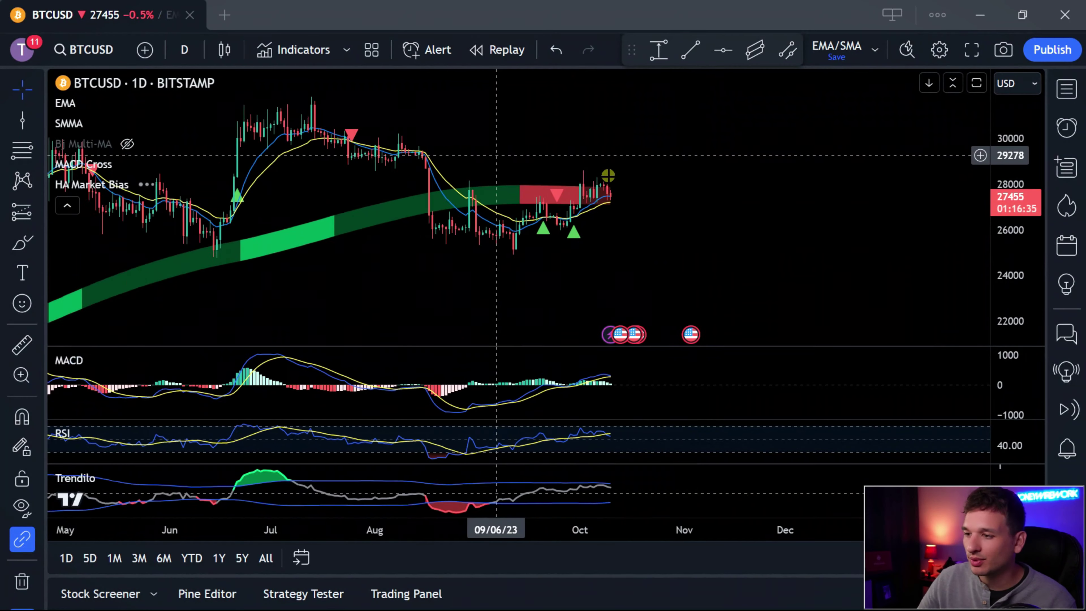
scroll(609, 177, "down", 5)
left_click_drag(793, 214, 739, 221)
scroll(846, 225, "down", 3)
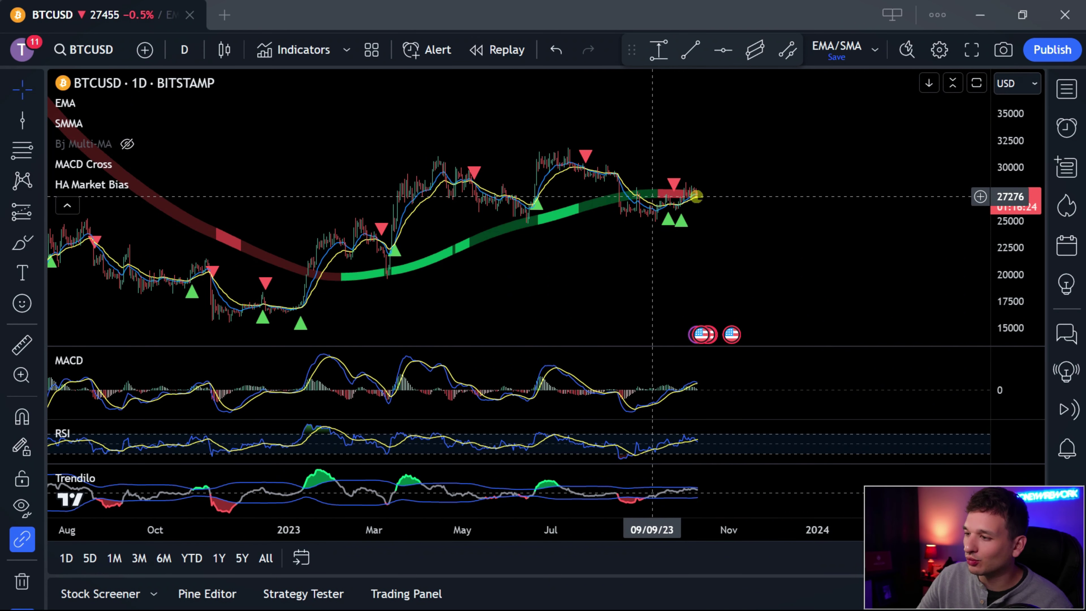
Step: Fit late 2021 through October 2023 in view and collapse the indicator list
scroll(704, 210, "up", 3)
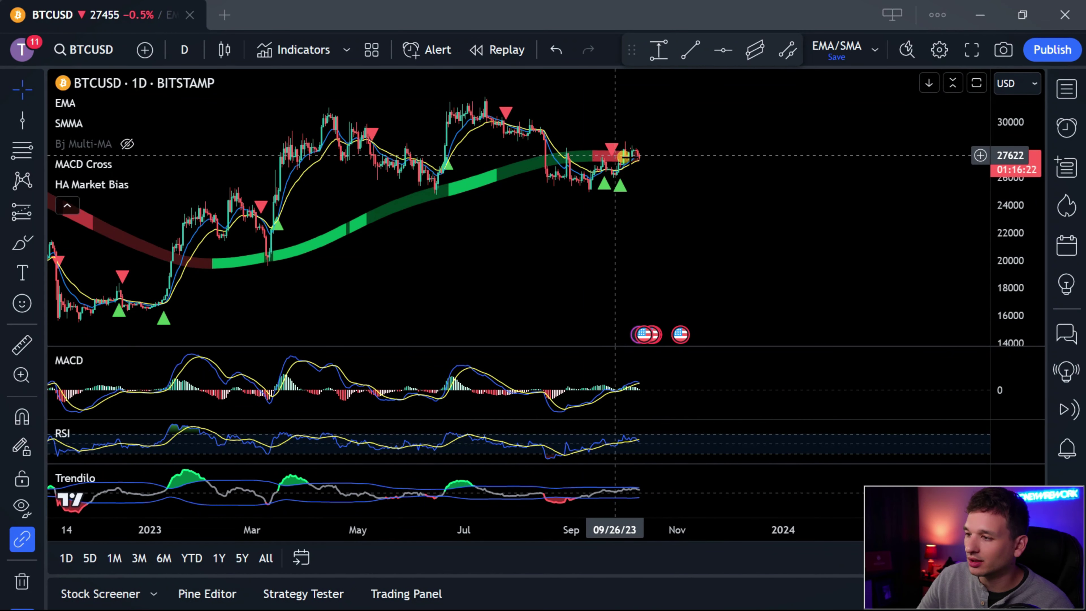
scroll(738, 250, "down", 2)
scroll(720, 236, "up", 6)
scroll(402, 249, "left", 3)
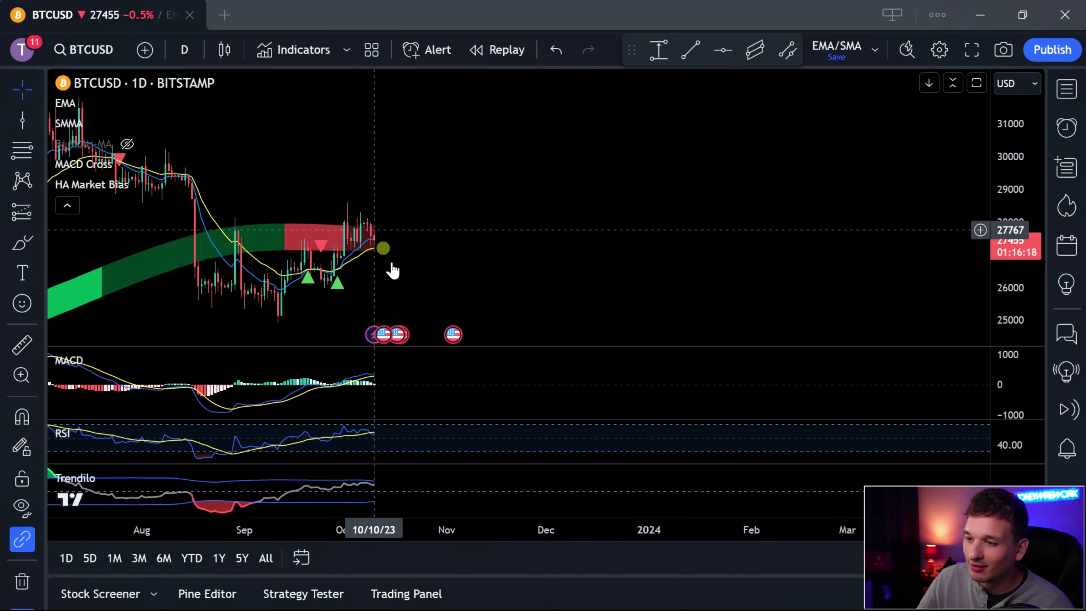
scroll(599, 253, "down", 4)
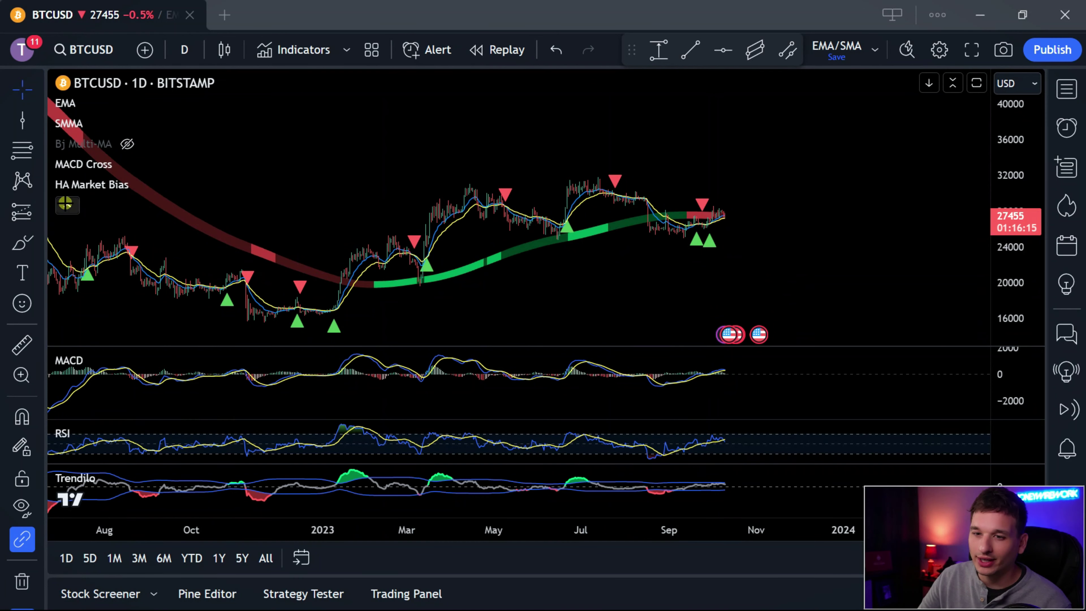
left_click(67, 206)
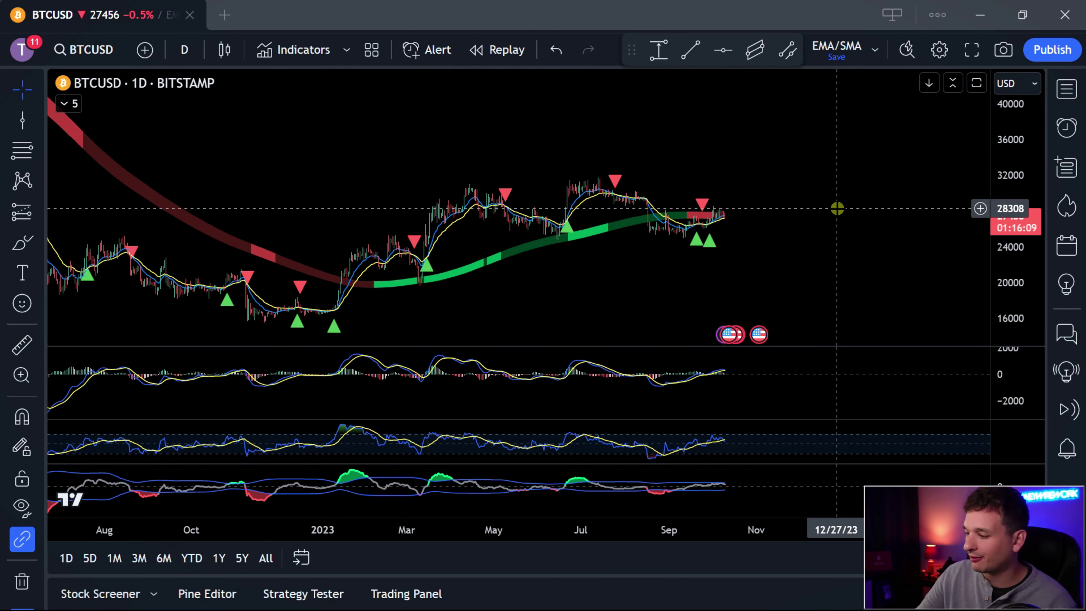
Step: Zoom the daily BTCUSD chart out to 2019, leaving space after the latest candles
scroll(782, 268, "down", 5)
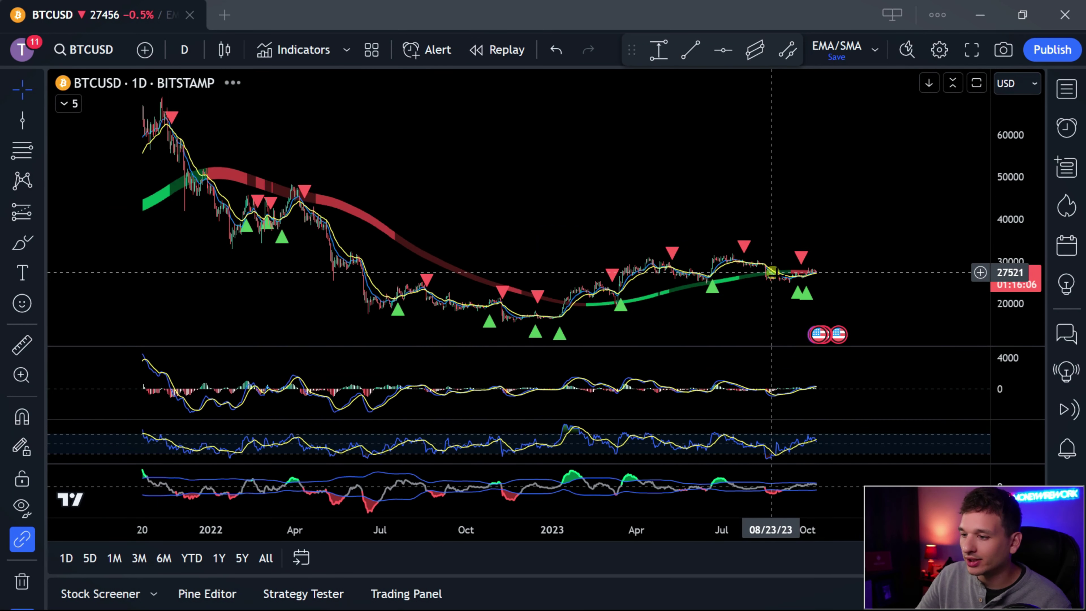
left_click_drag(773, 199, 603, 191)
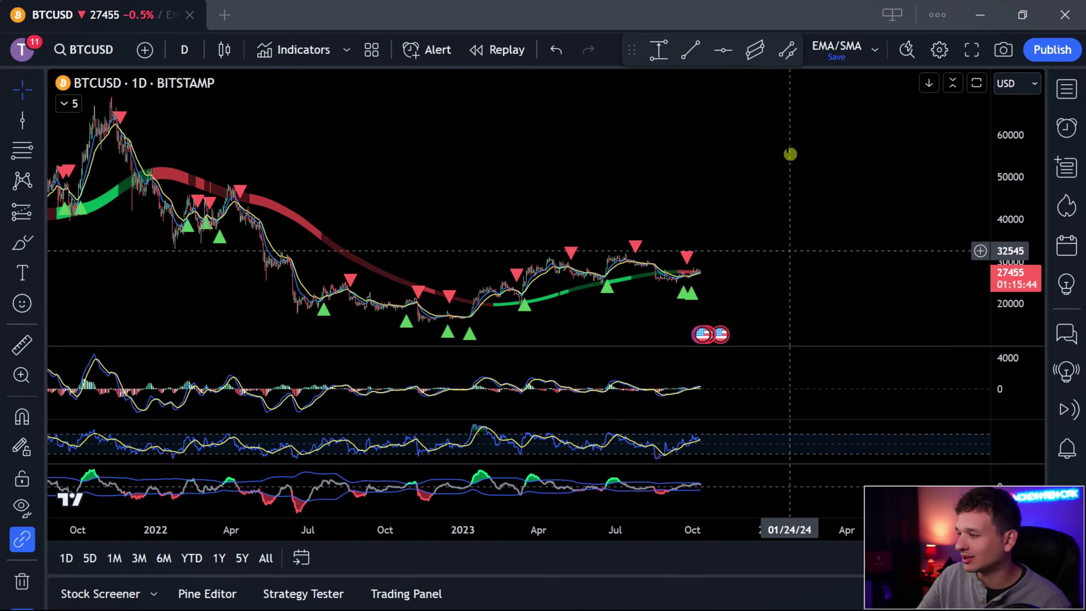
scroll(800, 176, "down", 5)
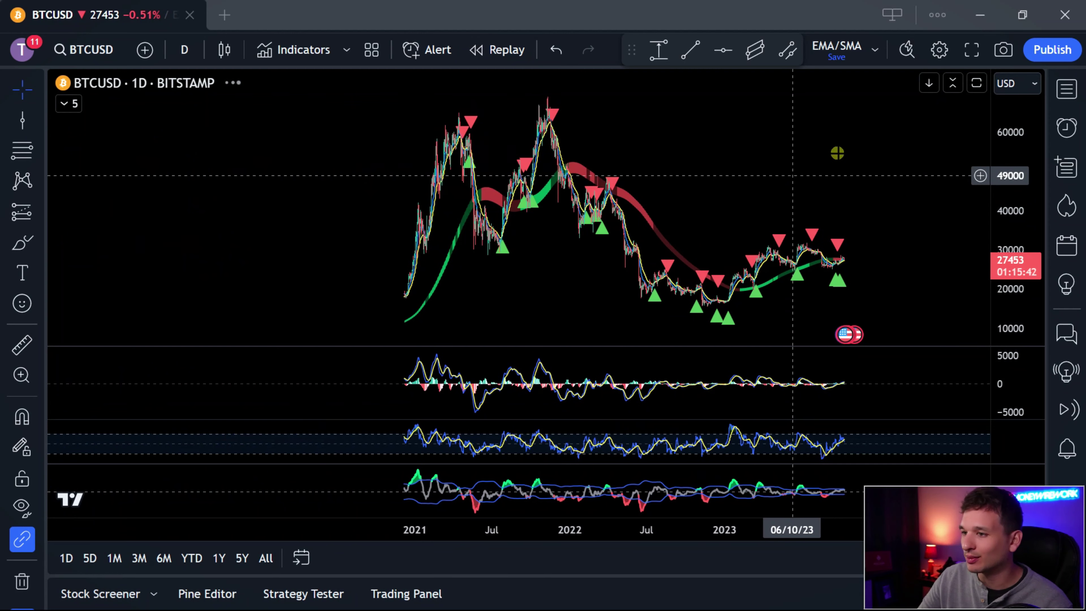
scroll(838, 153, "down", 3)
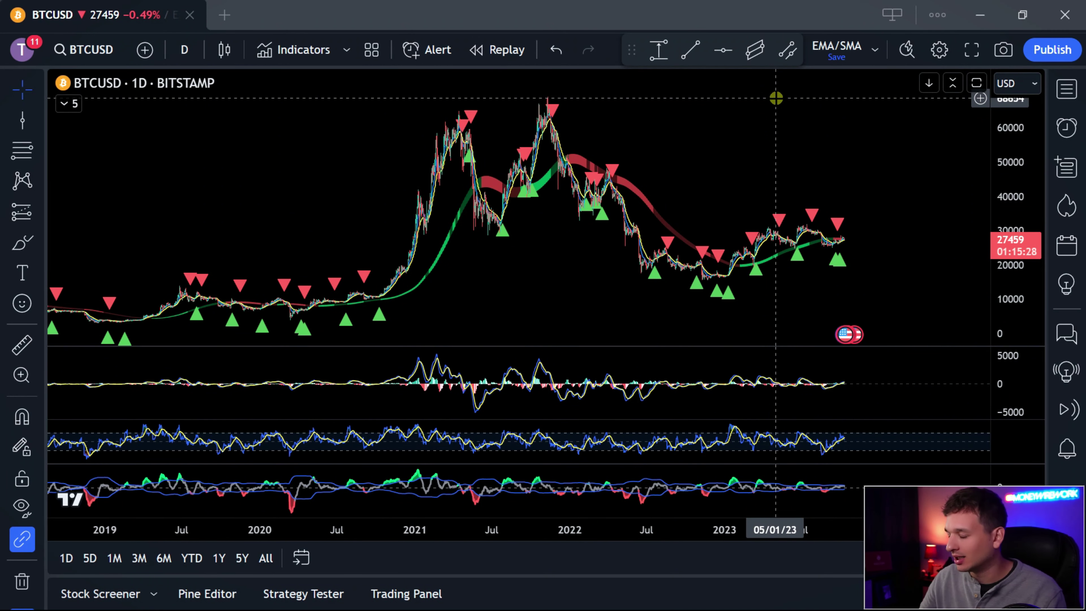
left_click_drag(776, 135, 692, 135)
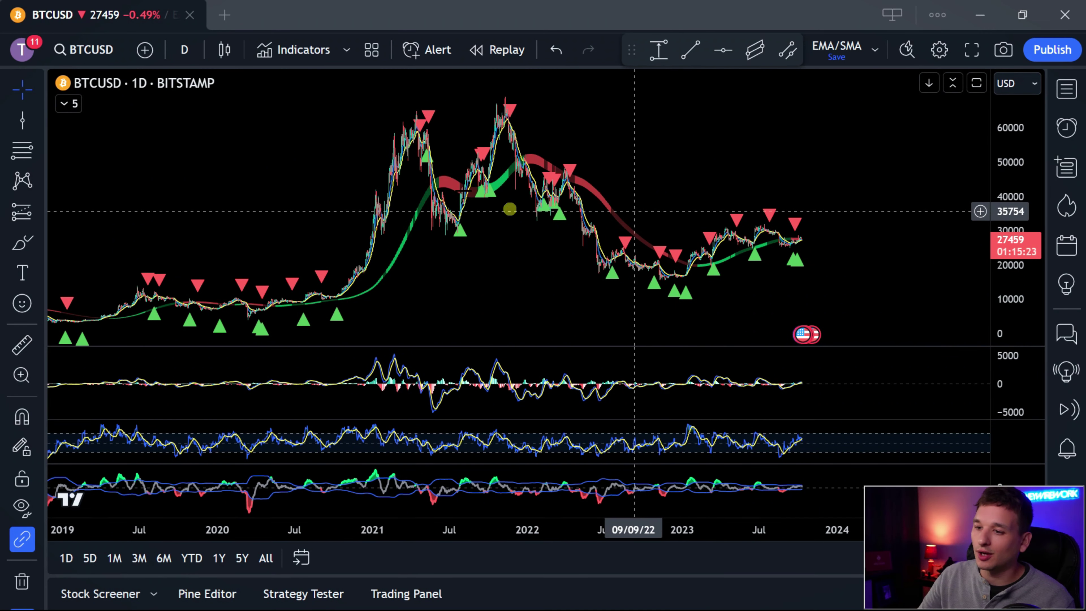
Step: Switch BTCUSD to 1-month candles on a logarithmic price scale and center the full history
left_click(184, 49)
scroll(235, 311, "down", 8)
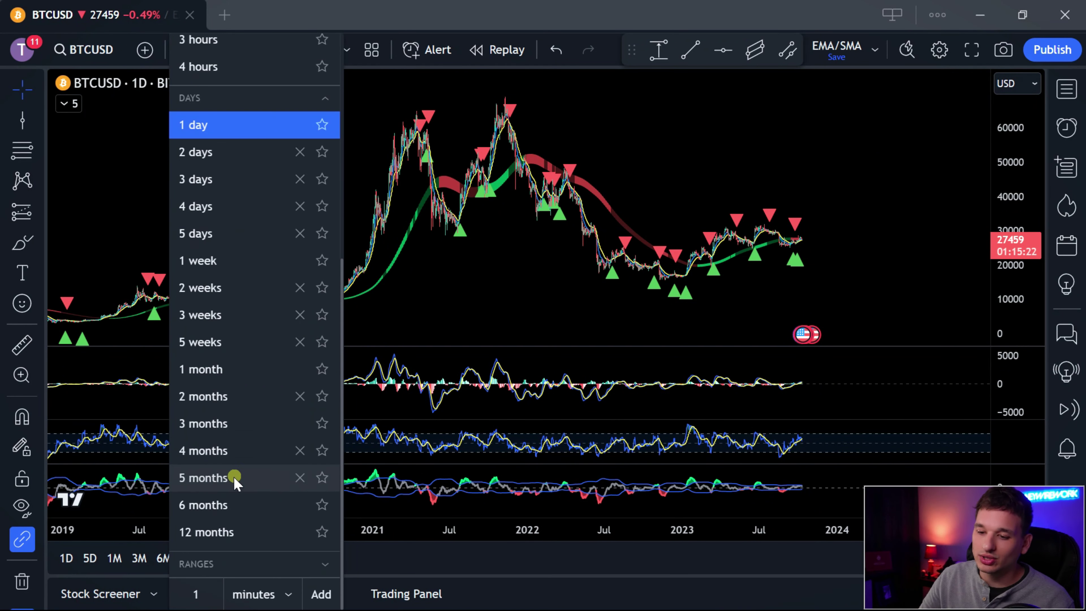
left_click(211, 365)
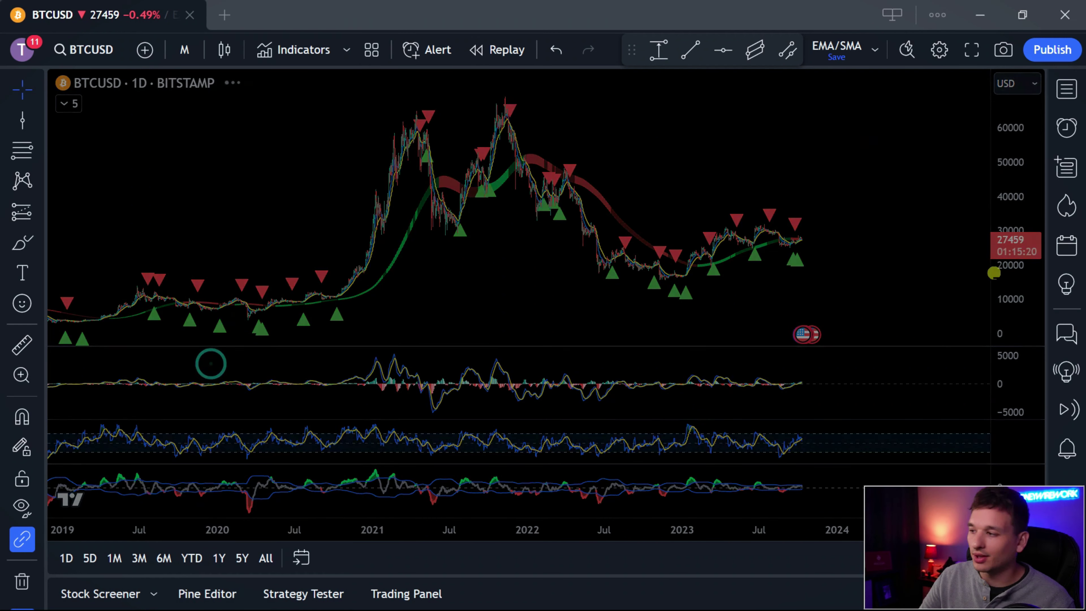
left_click(1028, 332)
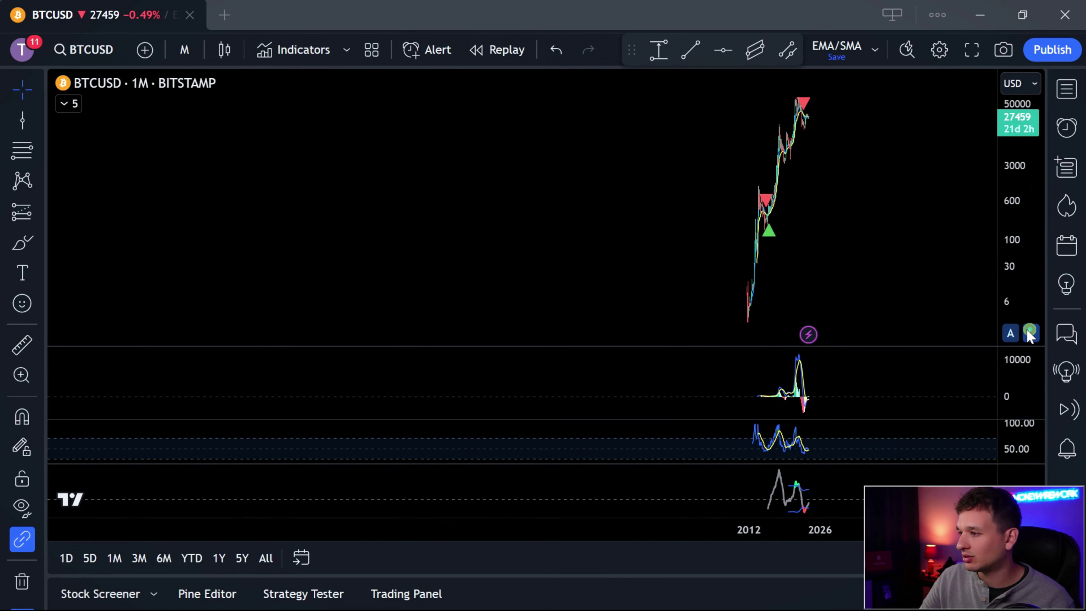
scroll(803, 244, "up", 5)
mouse_move(717, 249)
left_mouse_down()
mouse_move(436, 250)
mouse_move(601, 244)
mouse_move(526, 195)
mouse_move(390, 238)
mouse_move(538, 228)
mouse_move(664, 239)
left_mouse_up()
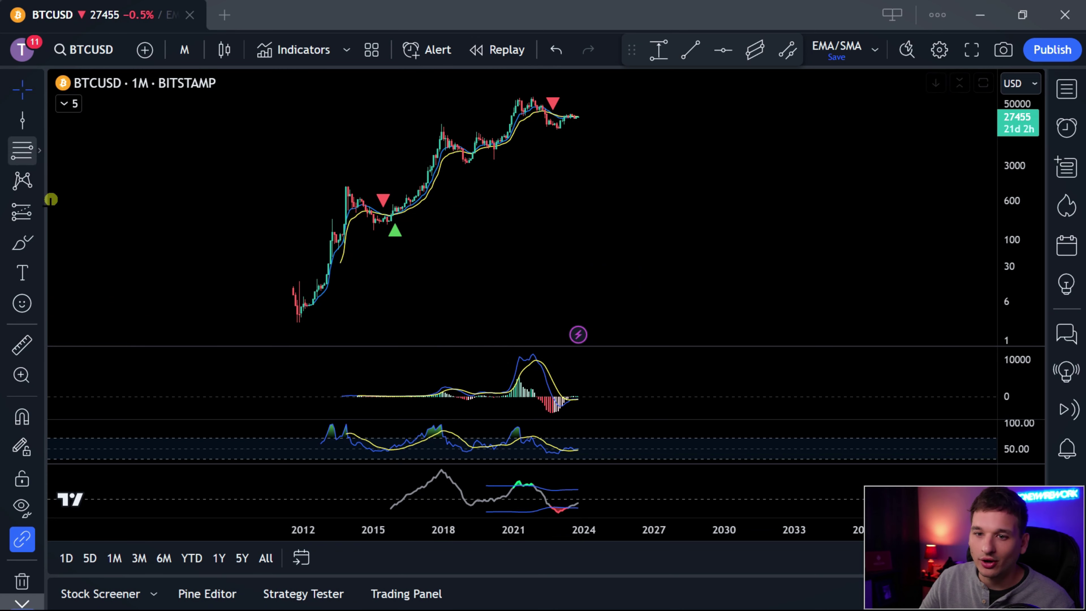
Step: Brush two red freehand curves: one rising along the candles, one arcing over the tops
left_click(23, 243)
mouse_move(313, 315)
left_mouse_down()
mouse_move(304, 310)
mouse_move(383, 211)
mouse_move(476, 144)
mouse_move(544, 119)
mouse_move(692, 103)
left_mouse_up()
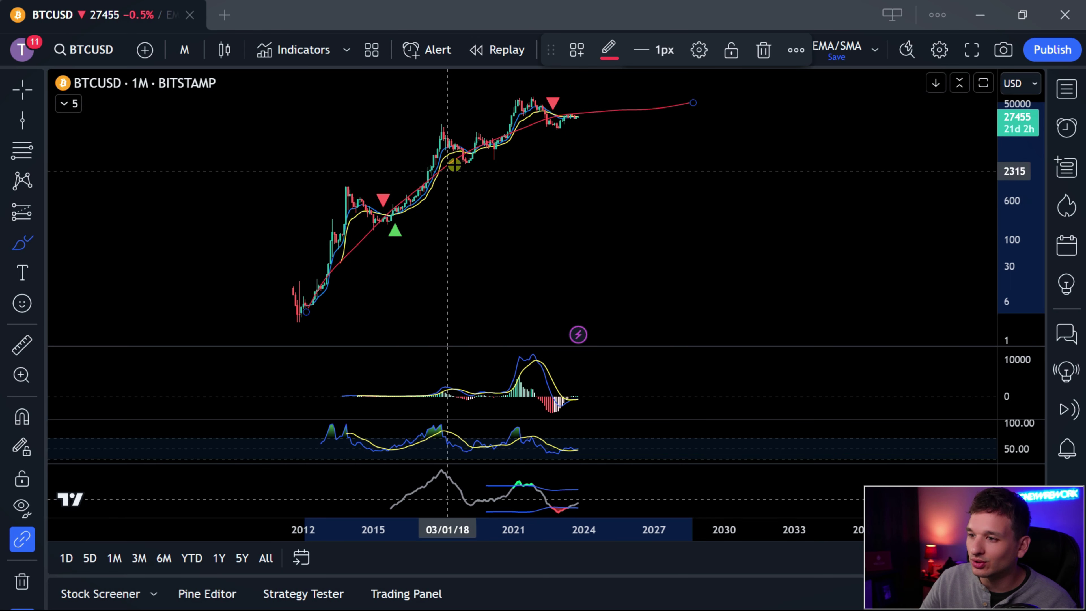
mouse_move(286, 296)
left_mouse_down()
mouse_move(320, 218)
mouse_move(392, 144)
mouse_move(525, 95)
mouse_move(654, 91)
left_mouse_up()
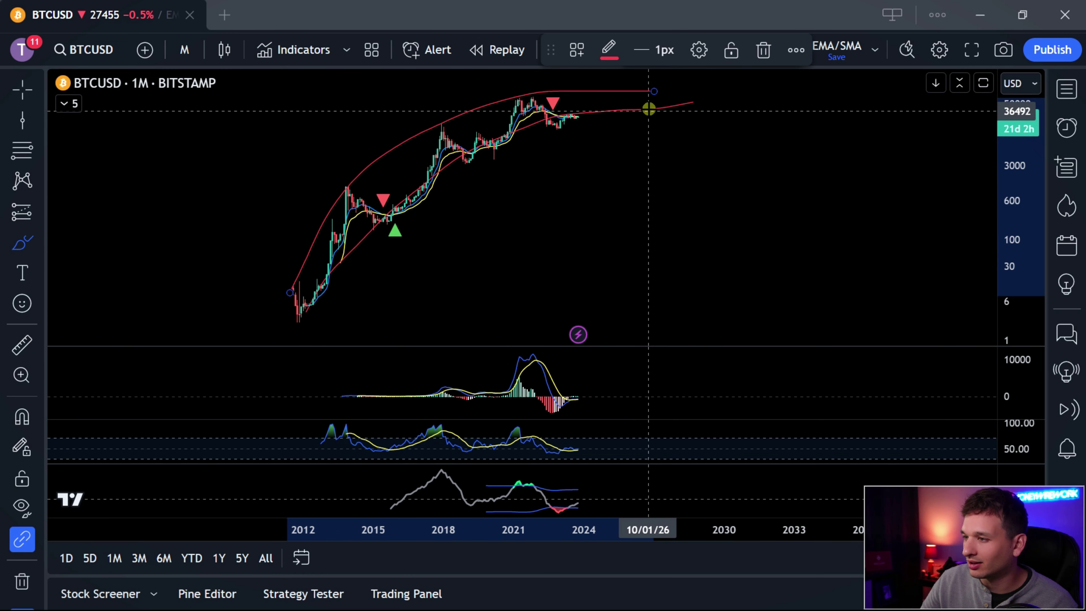
Step: Select and delete the lower red curve, keeping the upper arc
left_click(651, 105)
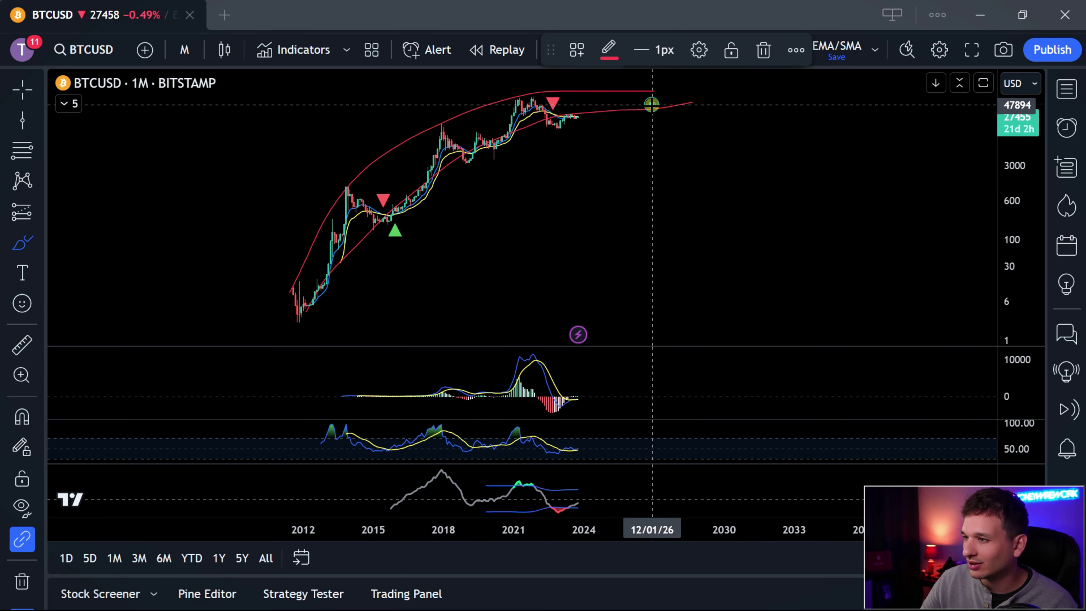
left_click(762, 49)
left_click(694, 103)
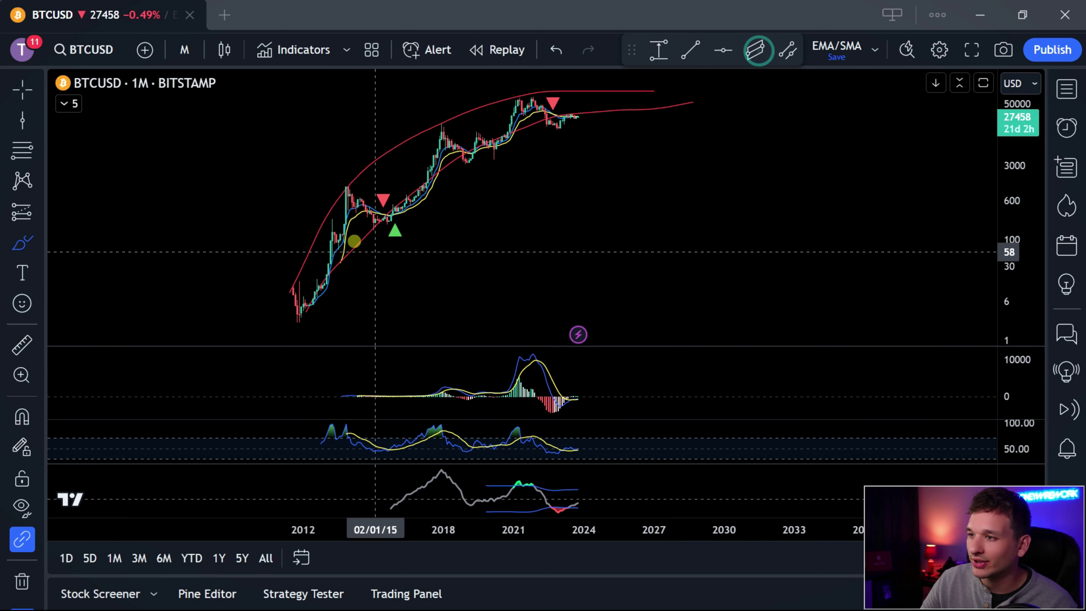
left_click(651, 108)
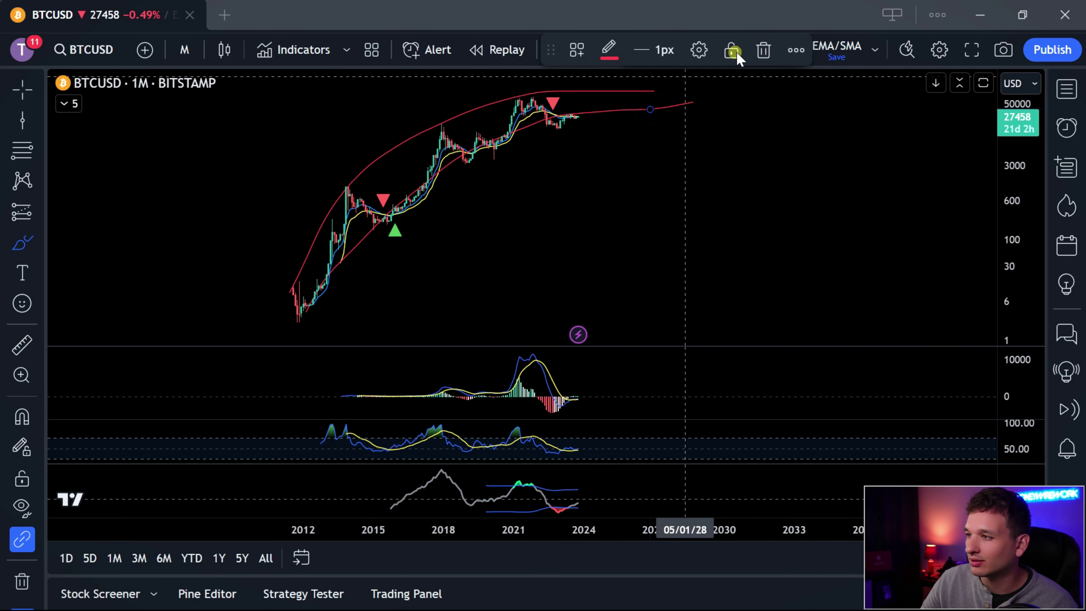
left_click(763, 49)
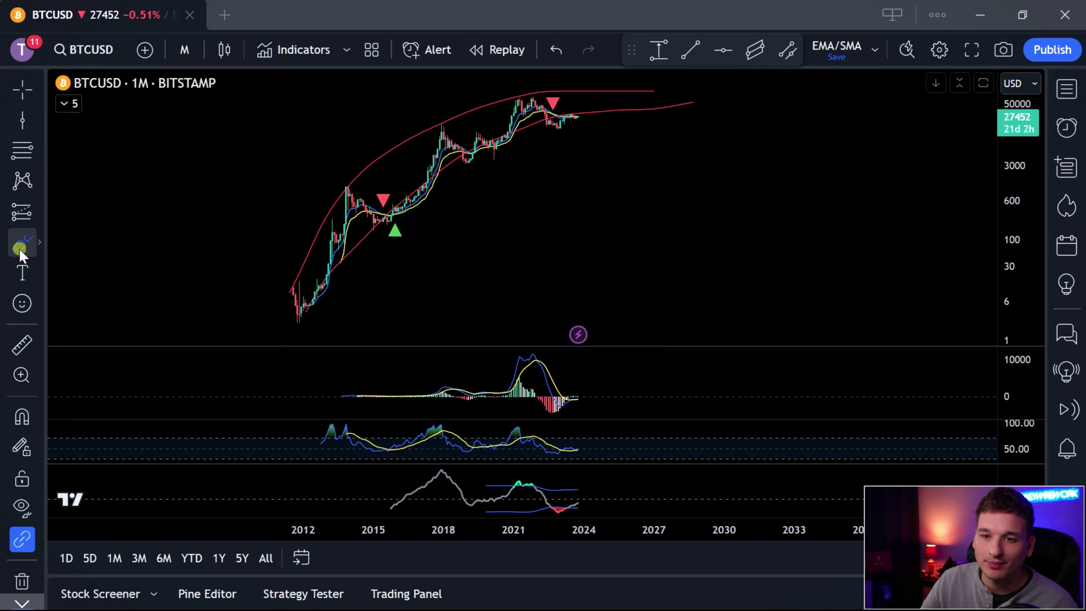
Step: Redraw with the brush, deleting failed strokes, and start a new red curve up the candles
left_click(50, 257)
left_click(25, 247)
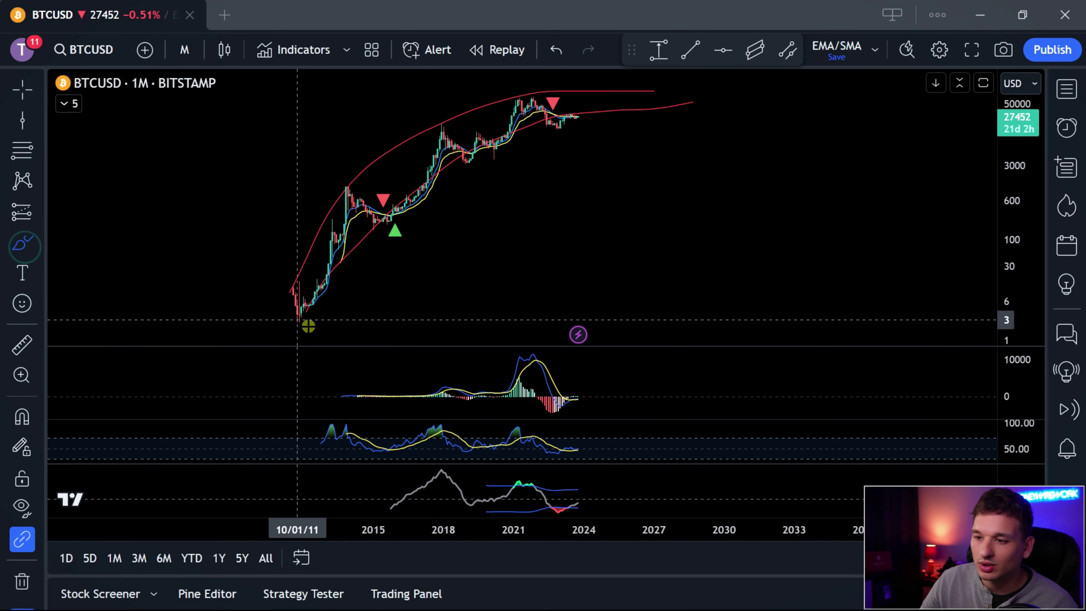
left_click_drag(296, 321, 363, 246)
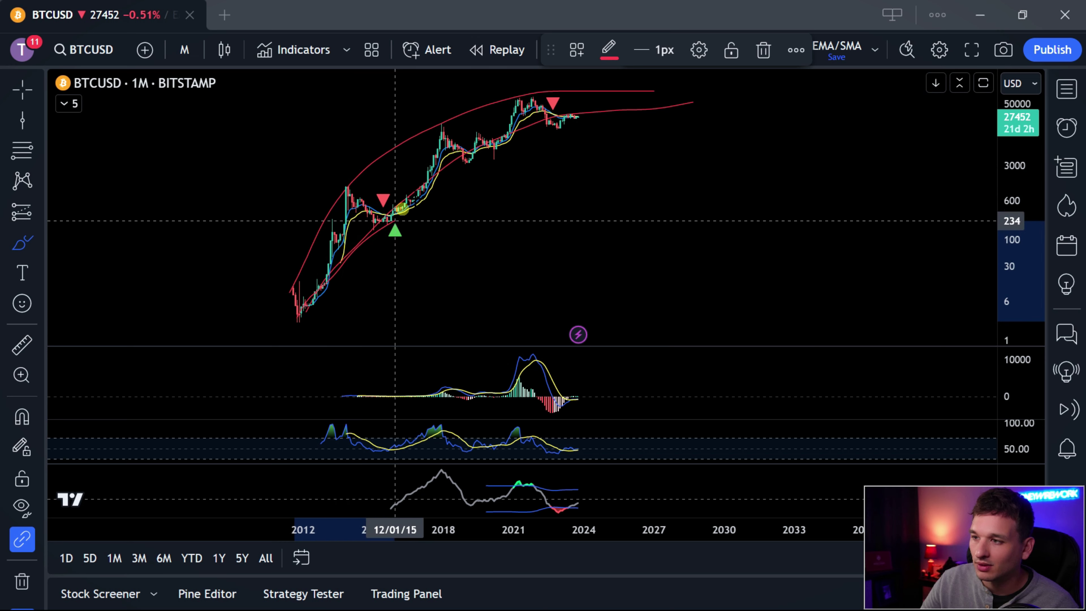
left_click(763, 49)
left_click(659, 106)
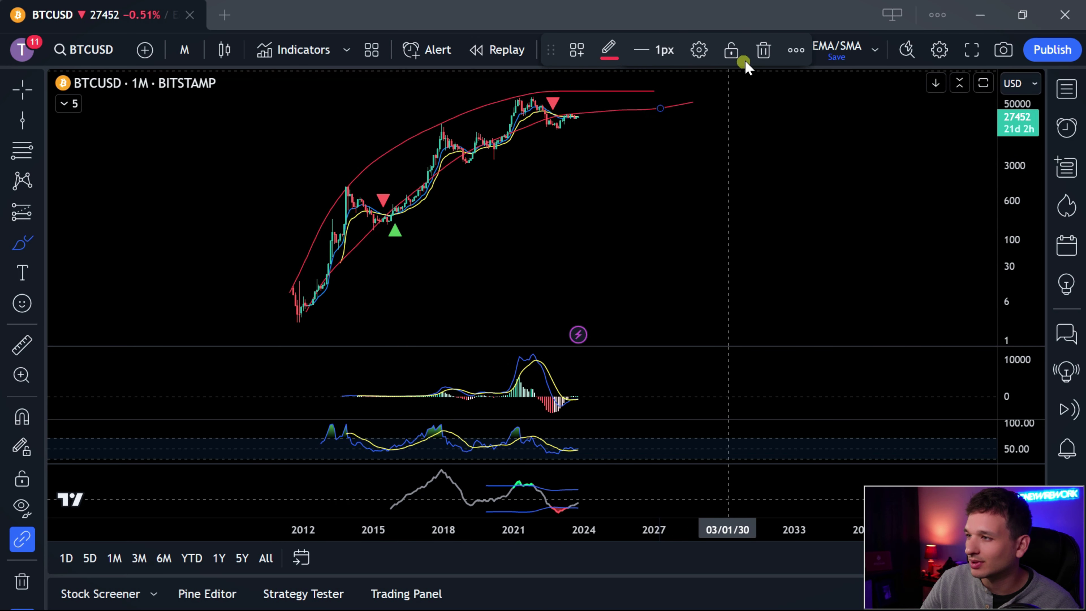
left_click(761, 53)
mouse_move(298, 323)
left_mouse_down()
mouse_move(444, 180)
mouse_move(575, 120)
mouse_move(656, 119)
left_mouse_up()
Step: Brush a short red stroke below the candles rising toward the upper curve, then zoom out
left_click_drag(574, 114, 603, 91)
scroll(492, 189, "down", 5)
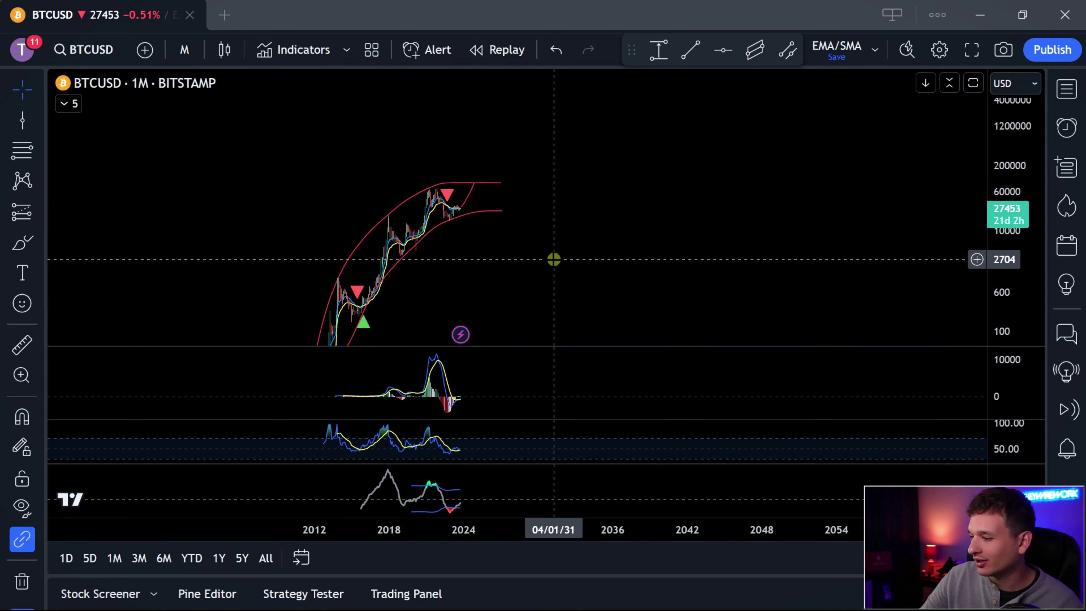
Step: Pan and zoom the monthly BTCUSD chart so the red channel and 2012–2024 price history fit
left_click_drag(548, 259, 293, 286)
scroll(400, 255, "up", 3)
left_click_drag(400, 254, 644, 257)
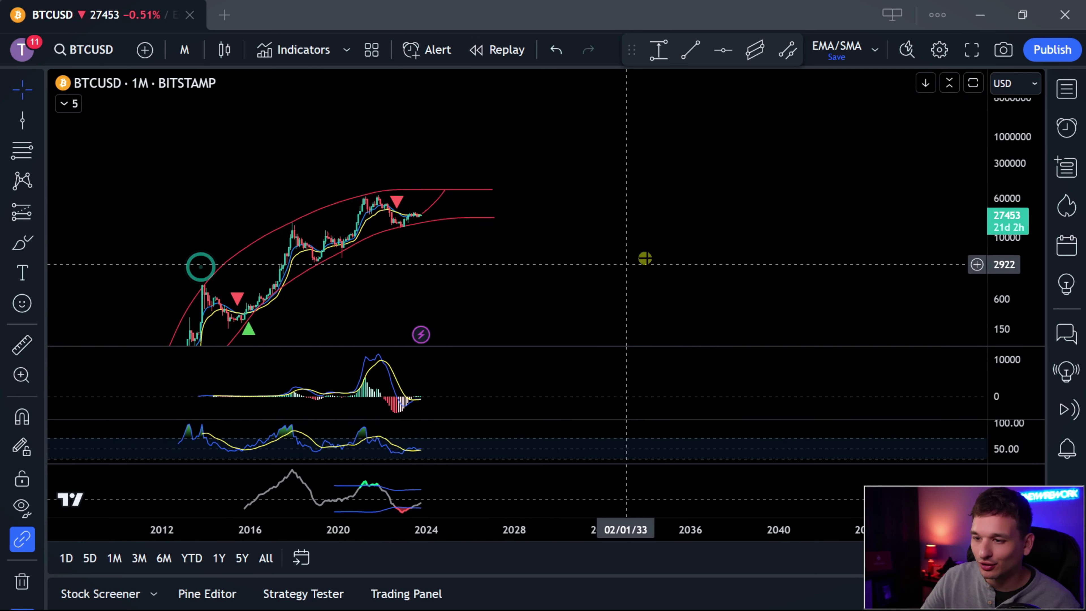
left_click_drag(539, 276, 580, 186)
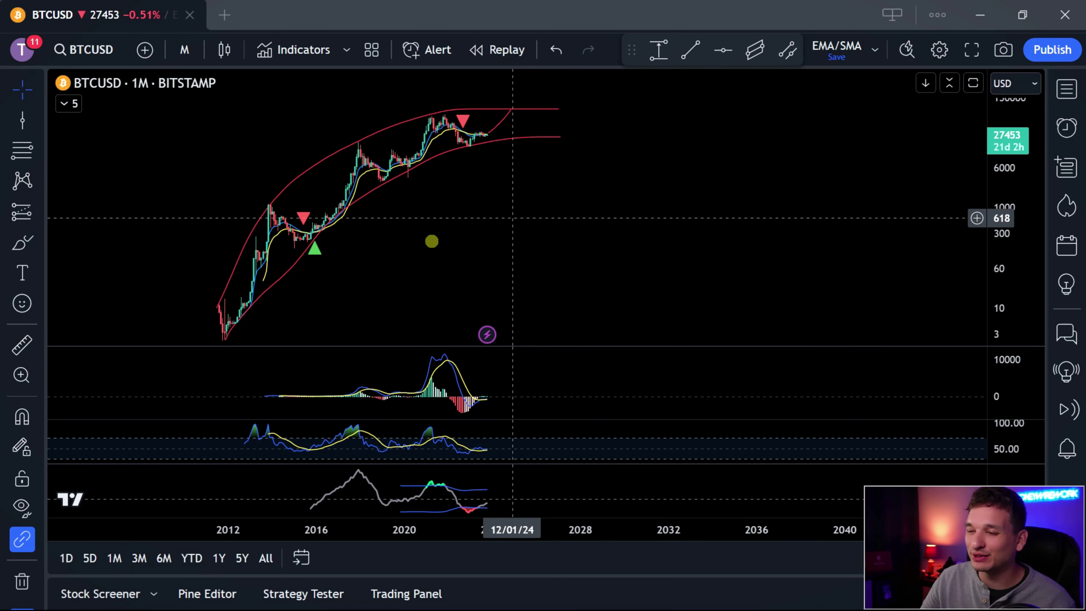